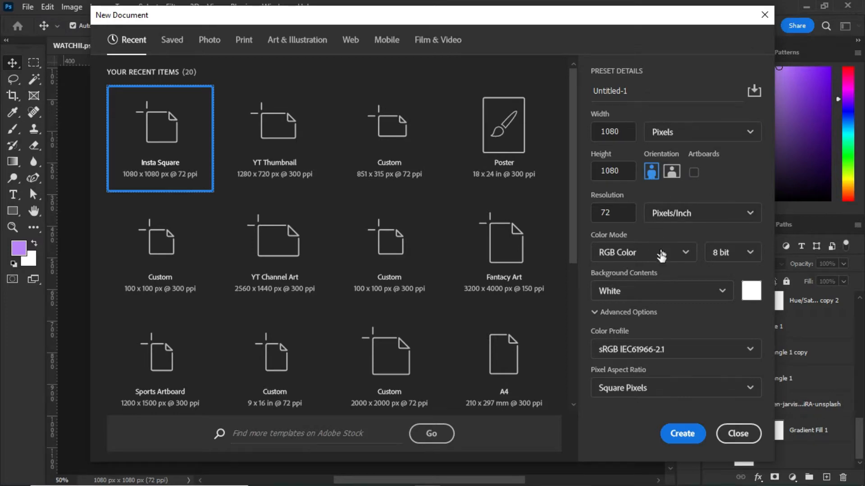
Create a blank 1080 x 1080 px document at 72 ppi with a white background, and close it again.
{"action": "left_click", "coordinate": [693, 436]}
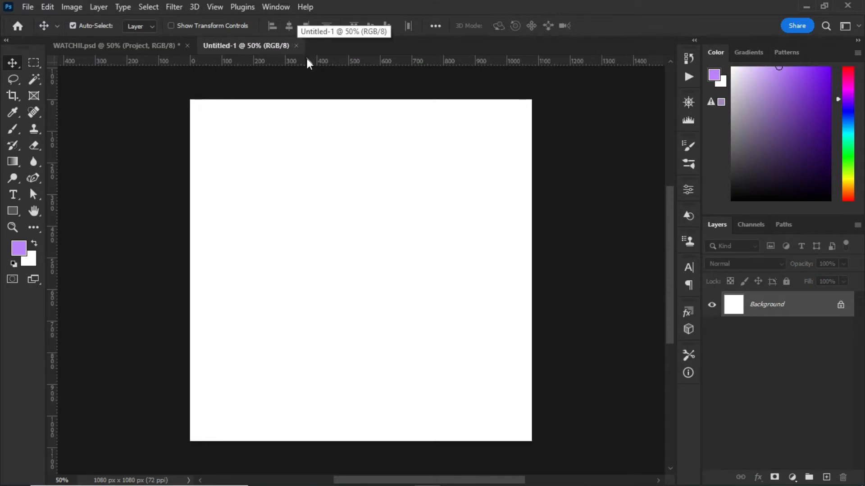
{"action": "left_click", "coordinate": [297, 46]}
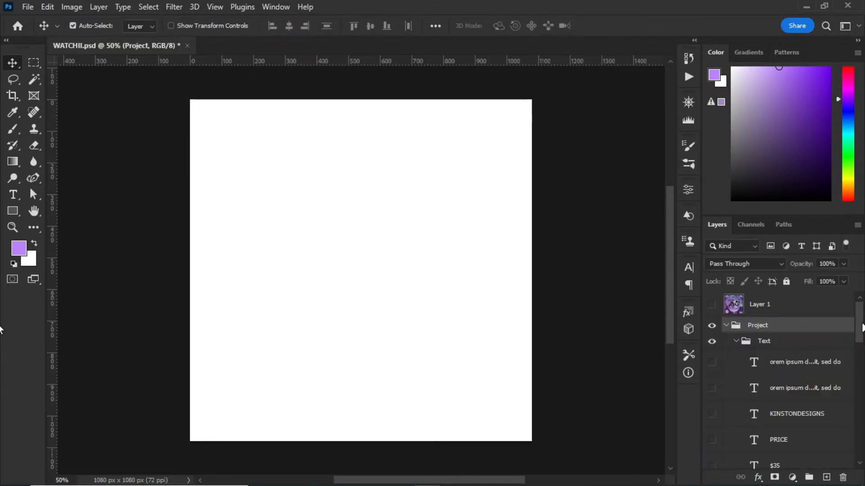
Invert the white BG layer to black and show the Gradient Fill 1 layer above it.
{"action": "left_click_drag", "start_coordinate": [861, 328], "coordinate": [861, 446]}
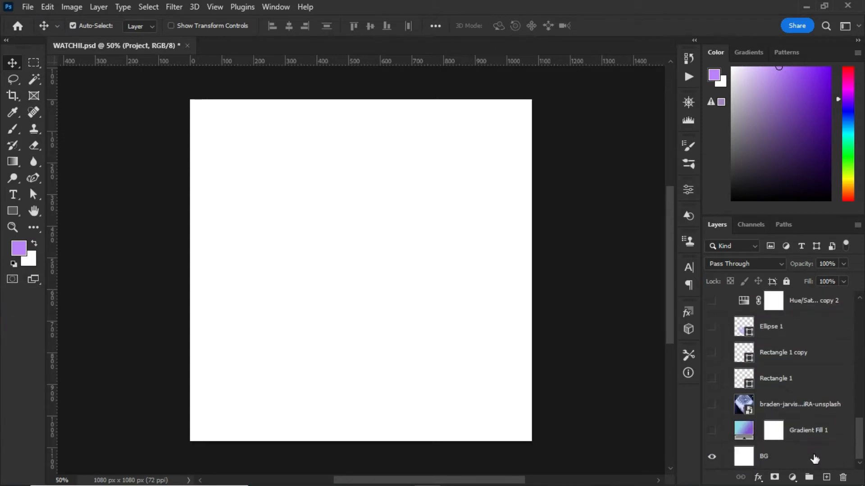
{"action": "left_click", "coordinate": [815, 458]}
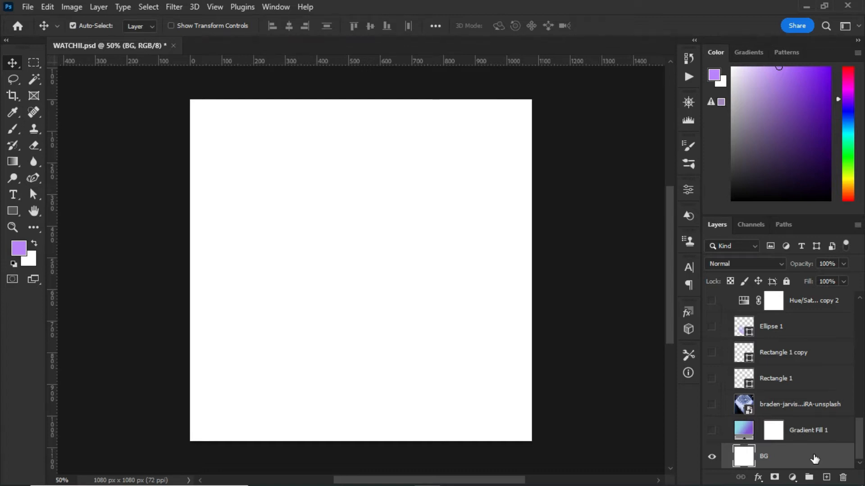
{"action": "key", "text": "ctrl+i"}
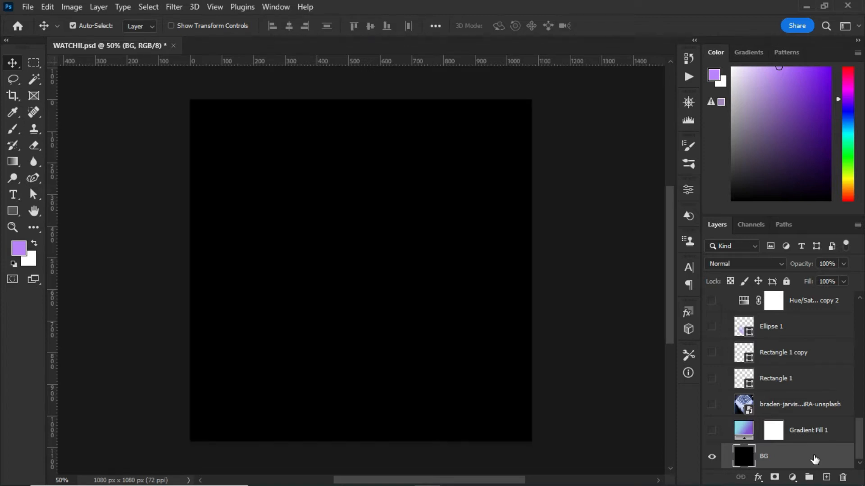
{"action": "left_click", "coordinate": [711, 431]}
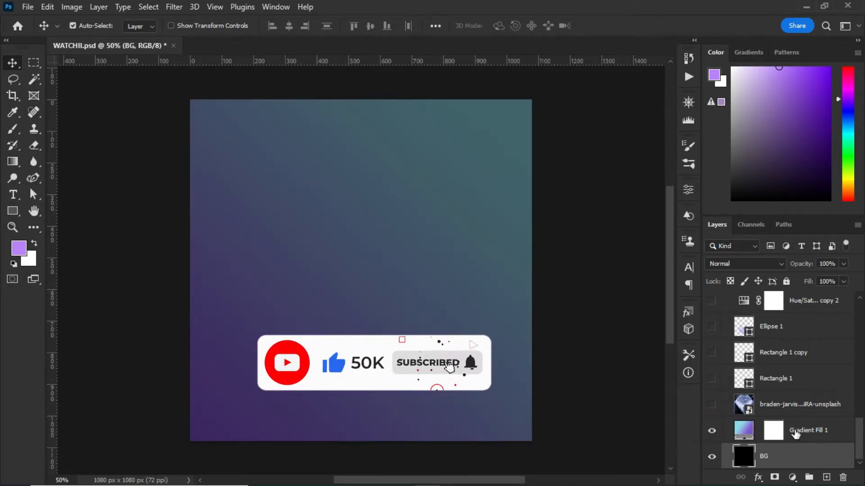
Try the Purple_09 preset from the Purples group on a new gradient fill layer above BG, and cancel the fill.
{"action": "left_click", "coordinate": [792, 478]}
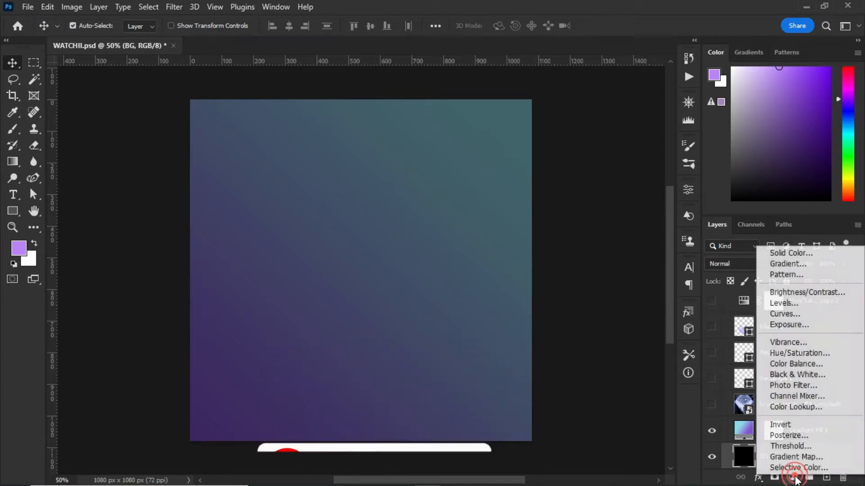
{"action": "left_click", "coordinate": [830, 264]}
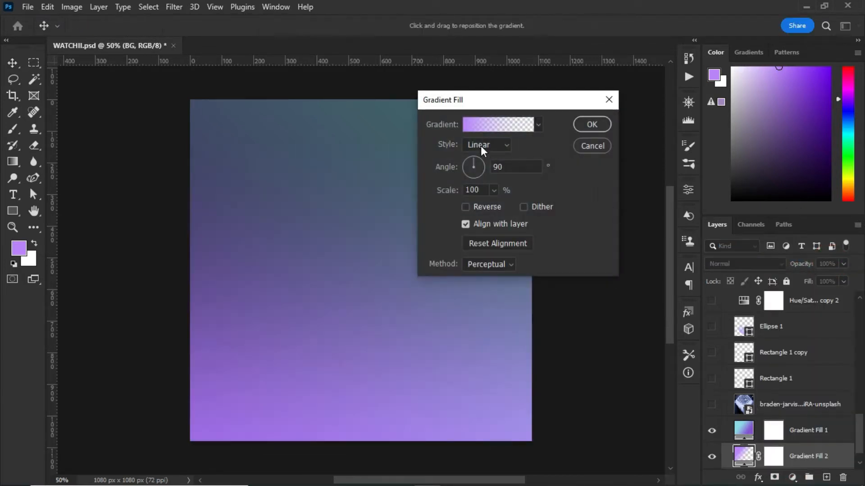
{"action": "left_click", "coordinate": [480, 126]}
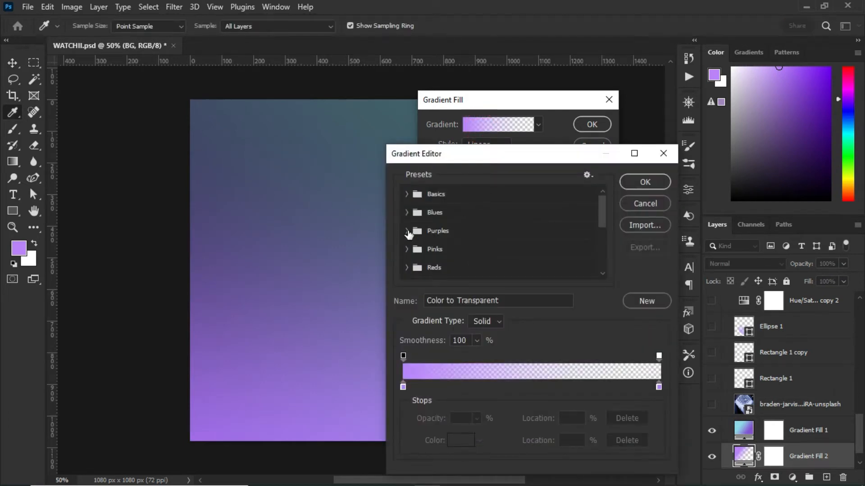
{"action": "scroll", "coordinate": [414, 253], "scroll_direction": "down", "scroll_amount": 1}
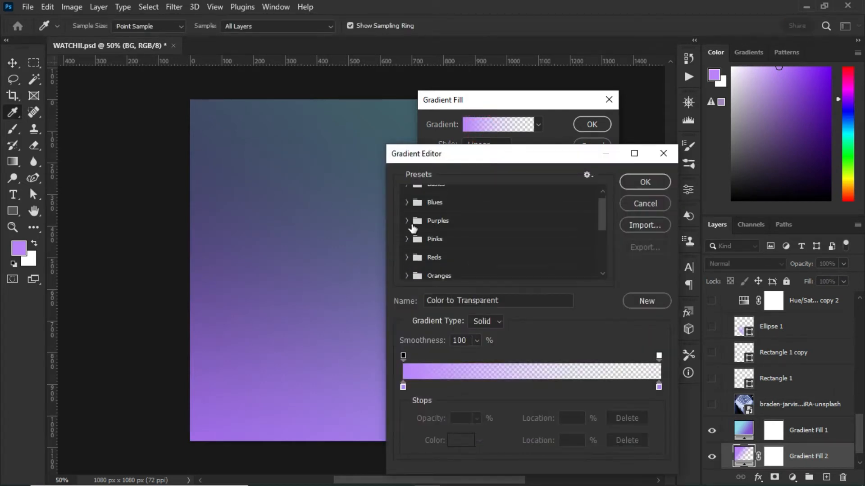
{"action": "left_click", "coordinate": [408, 221]}
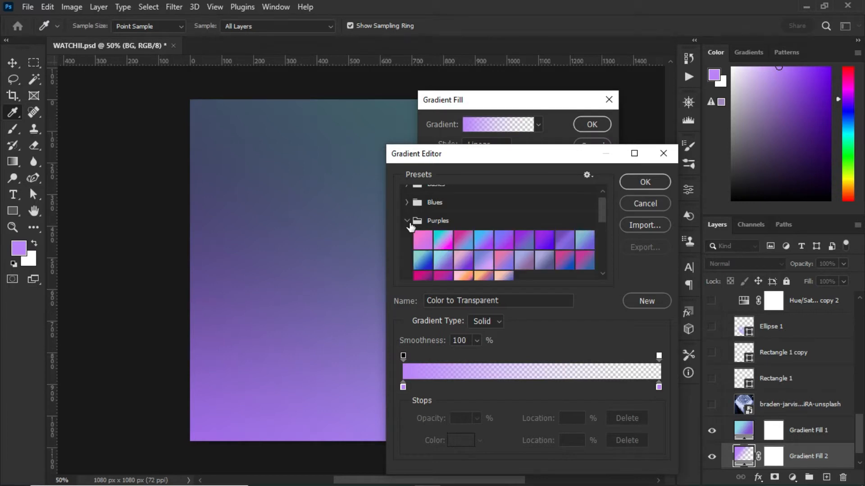
{"action": "left_click", "coordinate": [483, 259]}
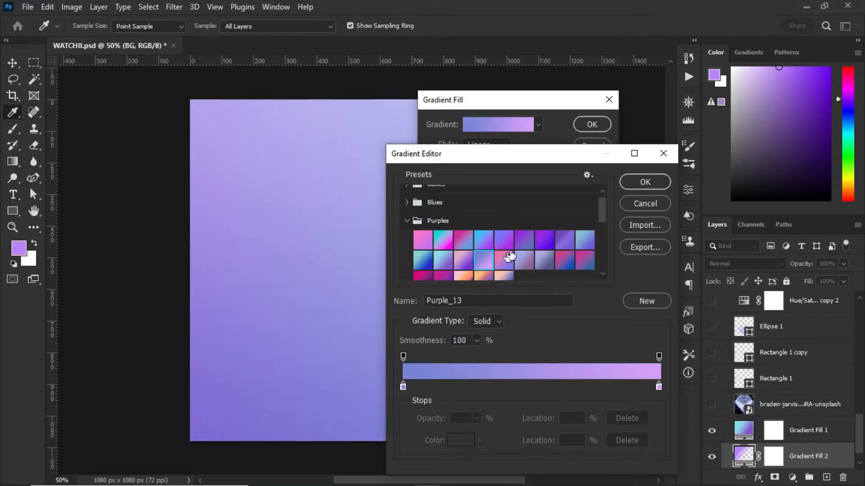
{"action": "left_click", "coordinate": [585, 241]}
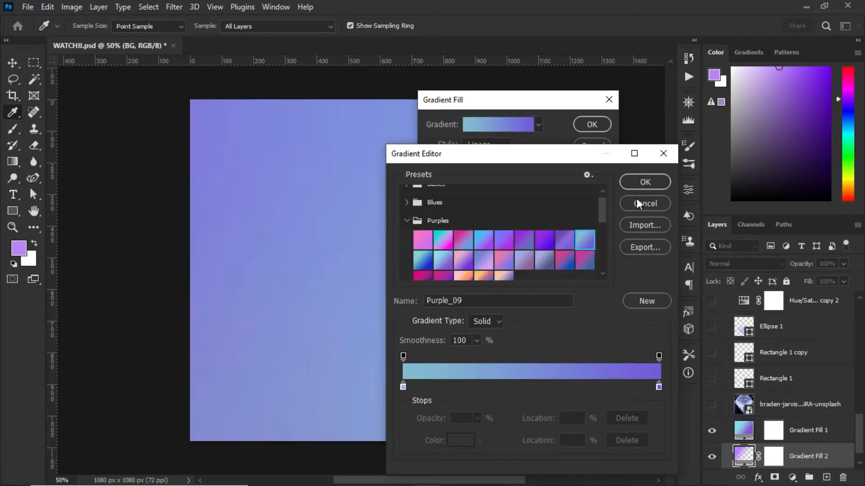
{"action": "left_click", "coordinate": [651, 185]}
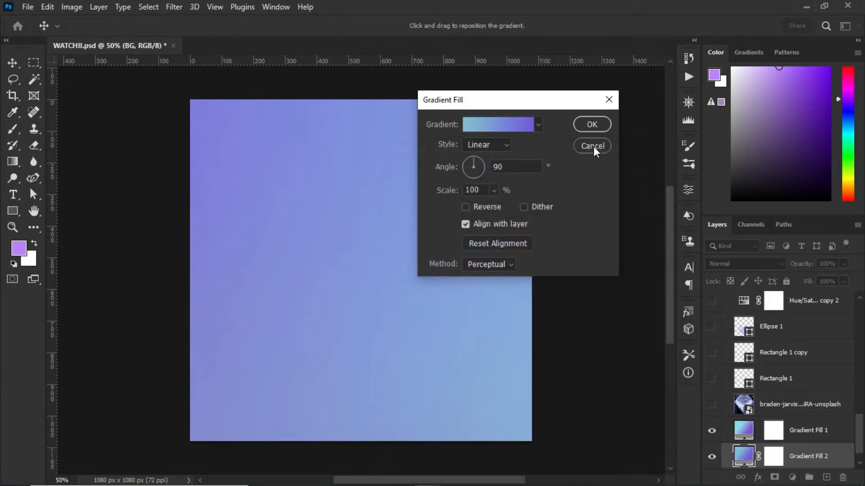
{"action": "left_click", "coordinate": [592, 147]}
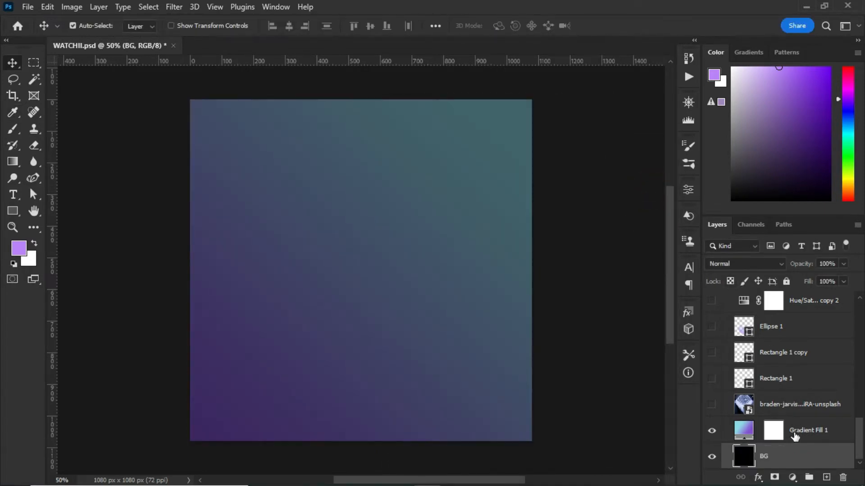
Show the unsplash photo layer and the two diagonal bar layers, Rectangle 1 and Rectangle 1 copy.
{"action": "left_click", "coordinate": [804, 433]}
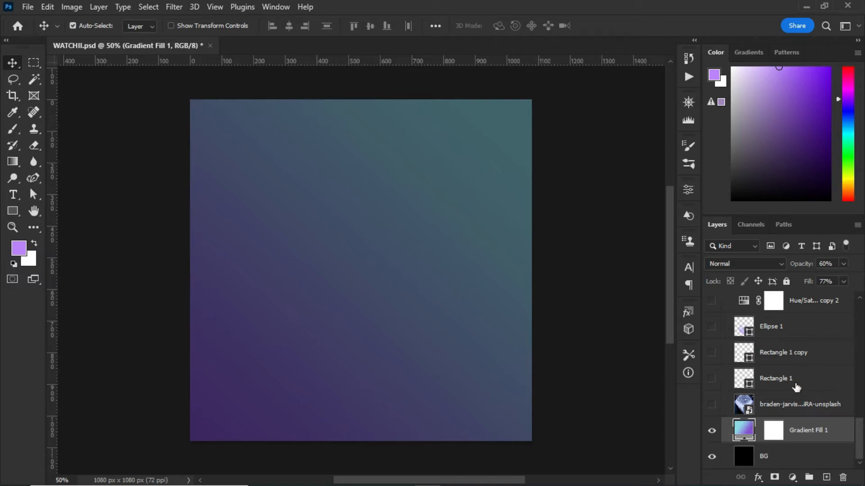
{"action": "left_click", "coordinate": [765, 405]}
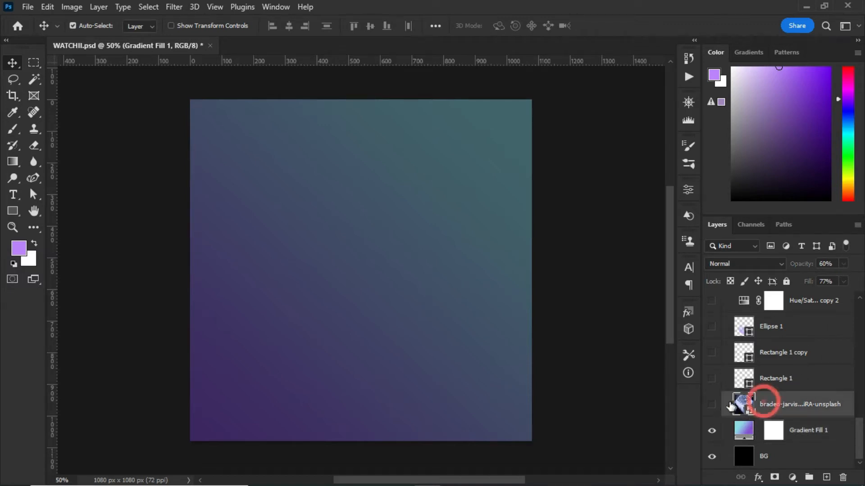
{"action": "left_click", "coordinate": [712, 405]}
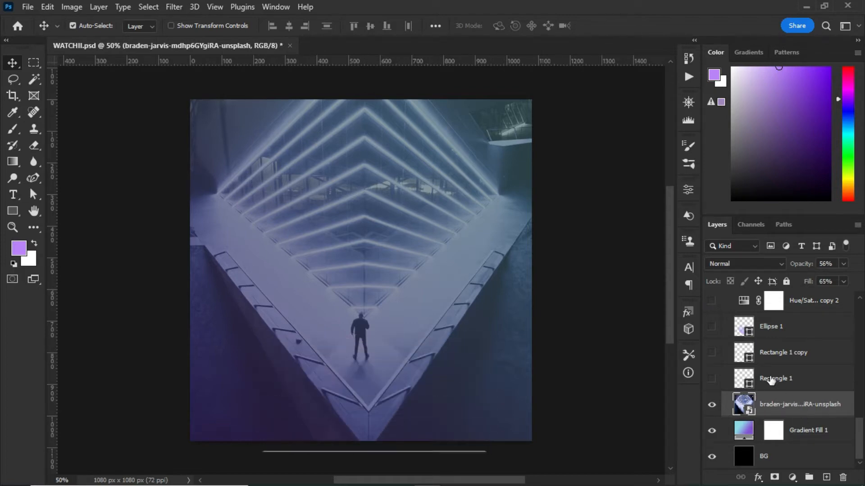
{"action": "left_click", "coordinate": [712, 379]}
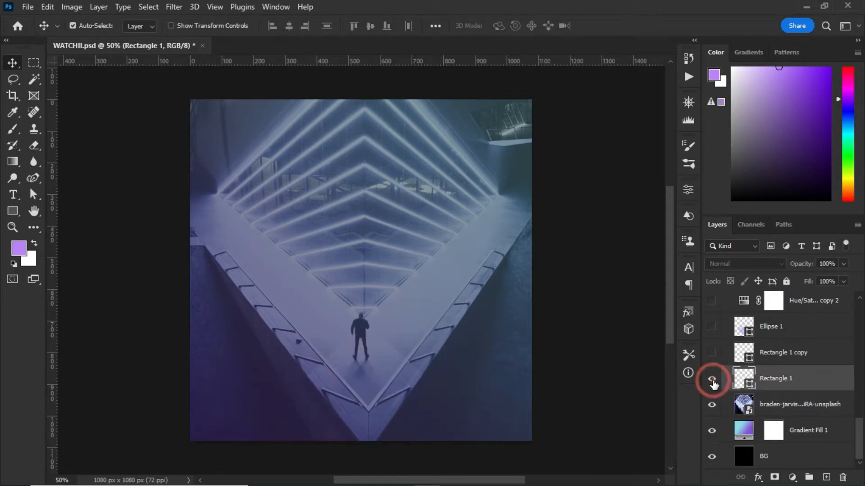
{"action": "left_click", "coordinate": [711, 353]}
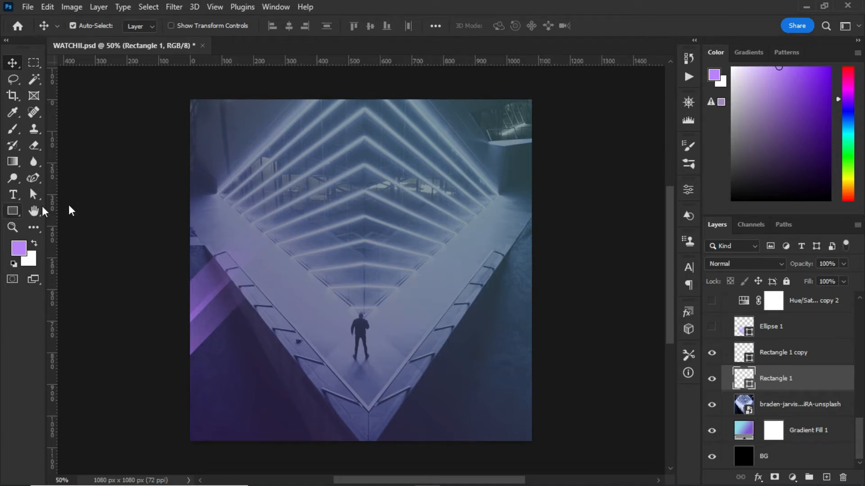
Draw a horizontal rectangle about 855 x 114 px across the upper half of the canvas on a new layer above Rectangle 1.
{"action": "left_click", "coordinate": [13, 211]}
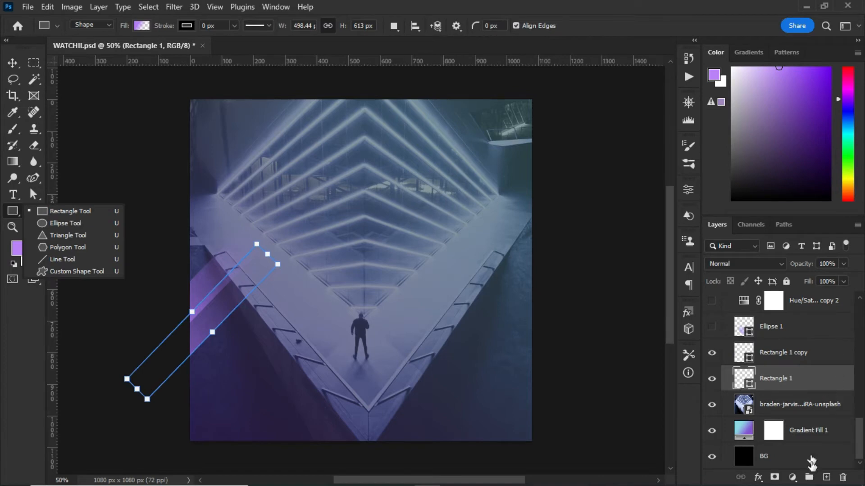
{"action": "left_click", "coordinate": [826, 477]}
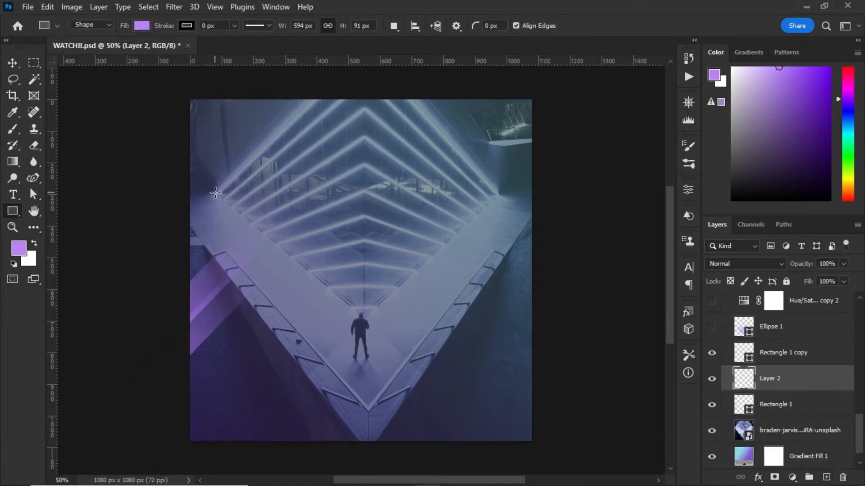
{"action": "left_click_drag", "start_coordinate": [215, 192], "coordinate": [485, 228]}
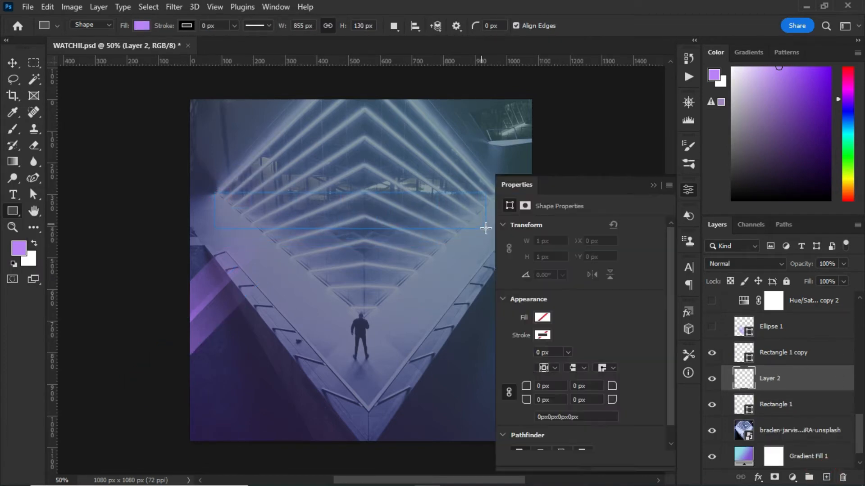
{"action": "left_click", "coordinate": [653, 186]}
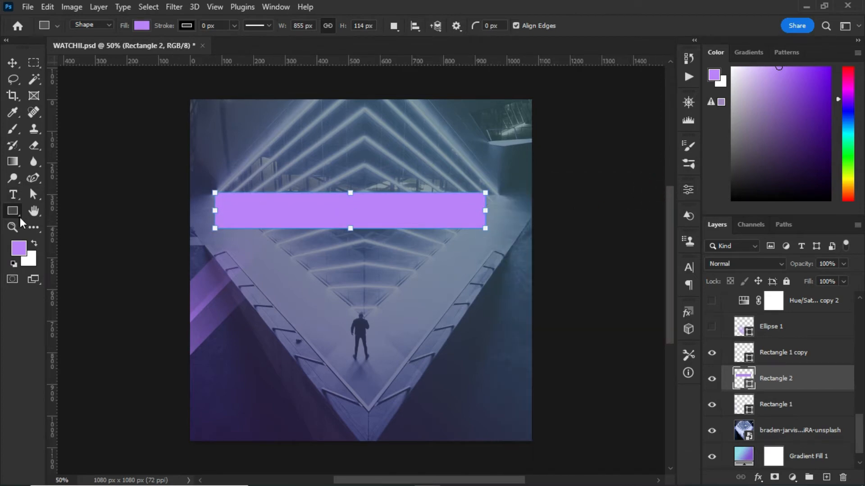
Fill the new rectangle with the Basics purple-to-transparent linear gradient, fading horizontally from left to right.
{"action": "left_click", "coordinate": [141, 27]}
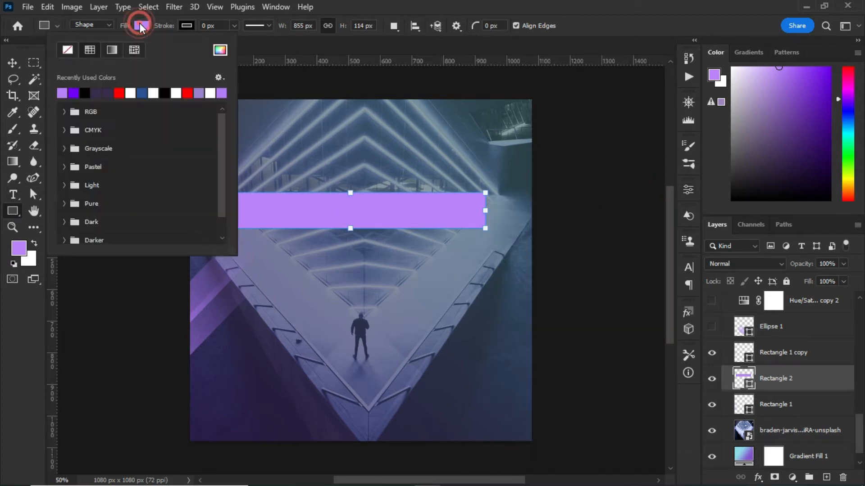
{"action": "left_click", "coordinate": [112, 49]}
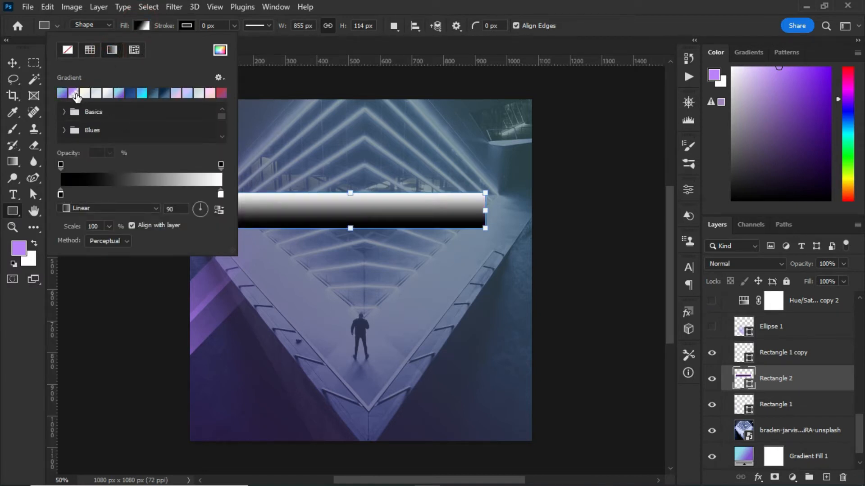
{"action": "left_click", "coordinate": [63, 112]}
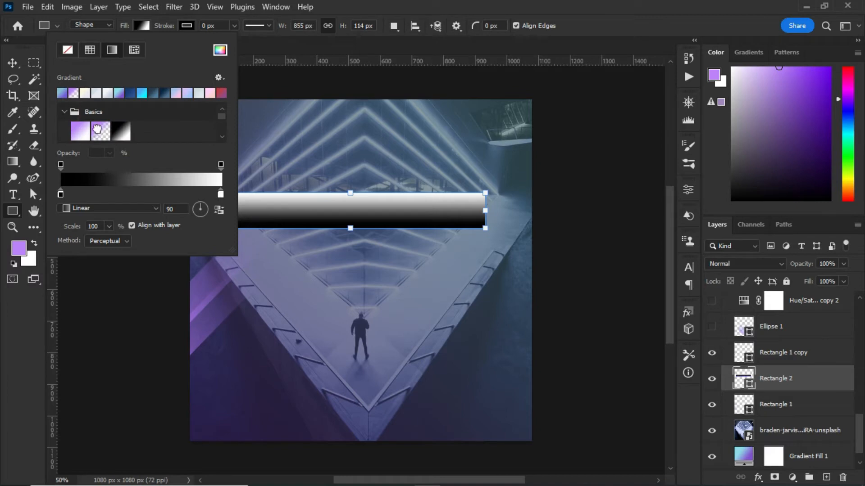
{"action": "left_click", "coordinate": [98, 129]}
{"action": "left_click", "coordinate": [206, 209]}
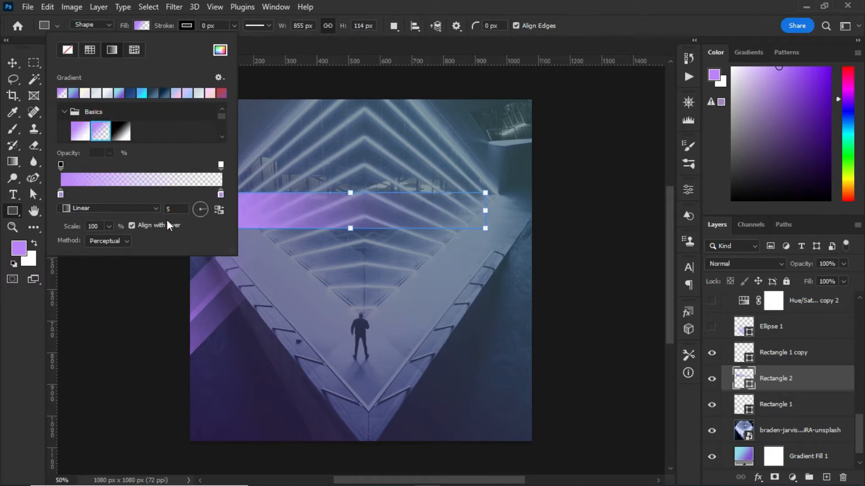
{"action": "left_click", "coordinate": [207, 210]}
{"action": "left_click", "coordinate": [614, 26]}
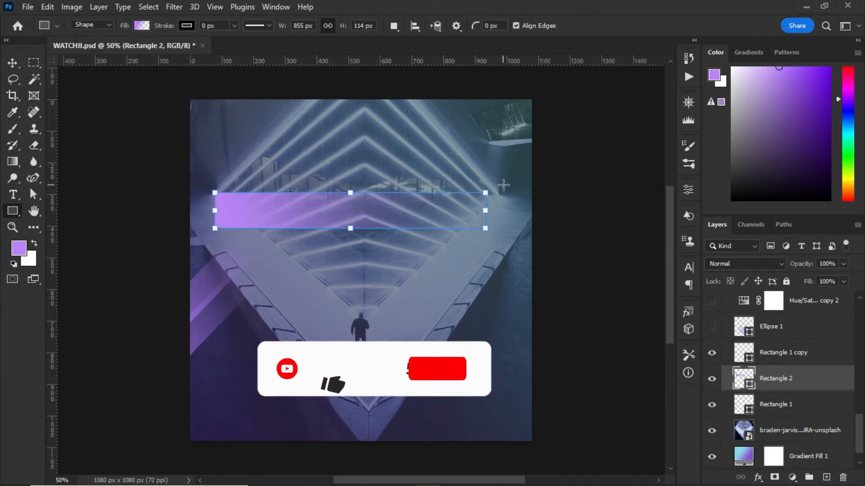
Rotate the gradient rectangle to a rising diagonal and move it to the canvas's lower-left edge, below the existing bars.
{"action": "mouse_move", "coordinate": [499, 179]}
{"action": "left_mouse_down"}
{"action": "mouse_move", "coordinate": [463, 90]}
{"action": "mouse_move", "coordinate": [437, 73]}
{"action": "left_mouse_up"}
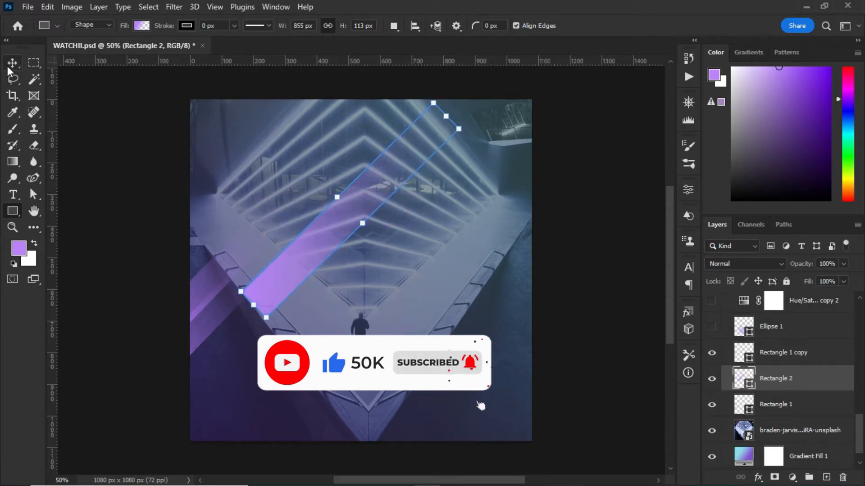
{"action": "left_click", "coordinate": [9, 67]}
{"action": "left_click_drag", "start_coordinate": [352, 258], "coordinate": [207, 377]}
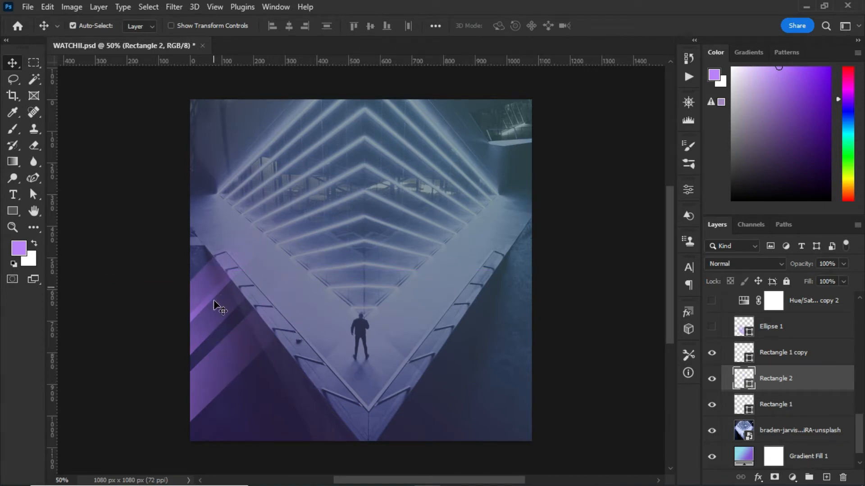
Delete the newly drawn diagonal gradient rectangle.
{"action": "left_click_drag", "start_coordinate": [219, 377], "coordinate": [363, 300]}
{"action": "key", "text": "Delete"}
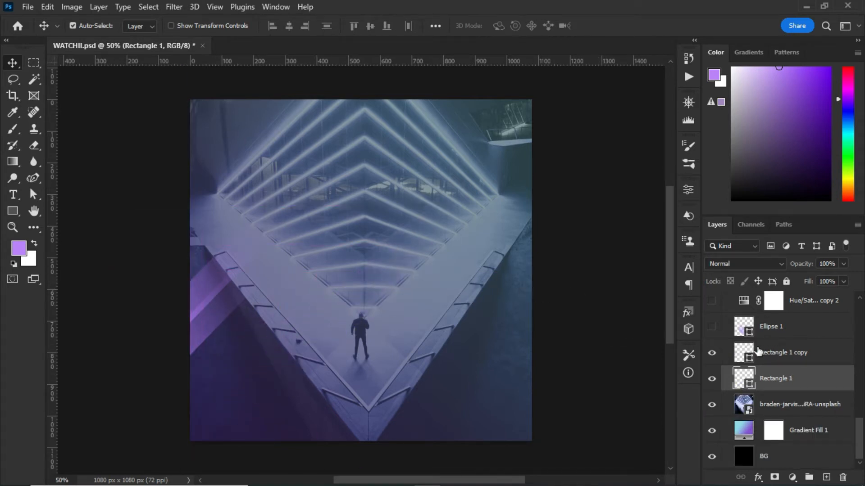
Show the Ellipse 1 layer and make it the active layer.
{"action": "left_click", "coordinate": [711, 328]}
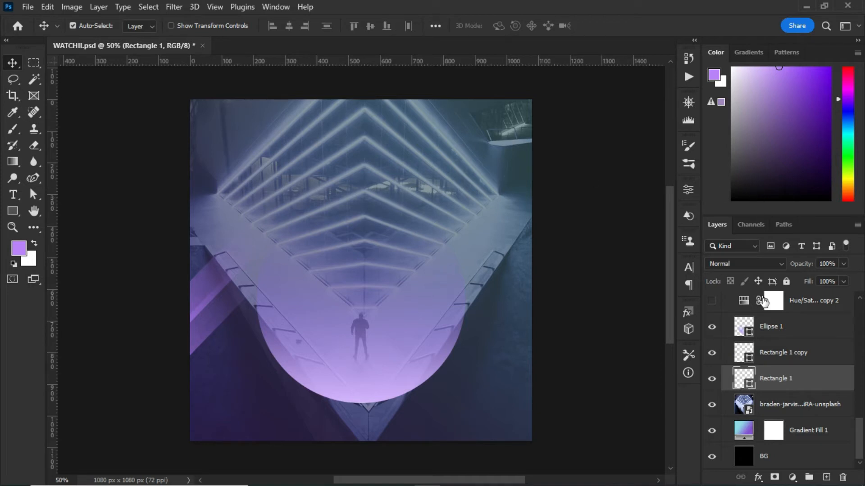
{"action": "left_click", "coordinate": [798, 355]}
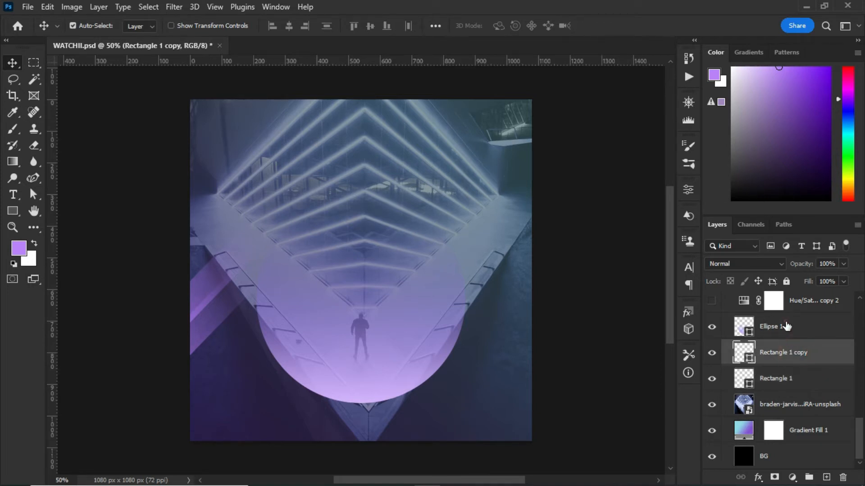
{"action": "left_click", "coordinate": [786, 326]}
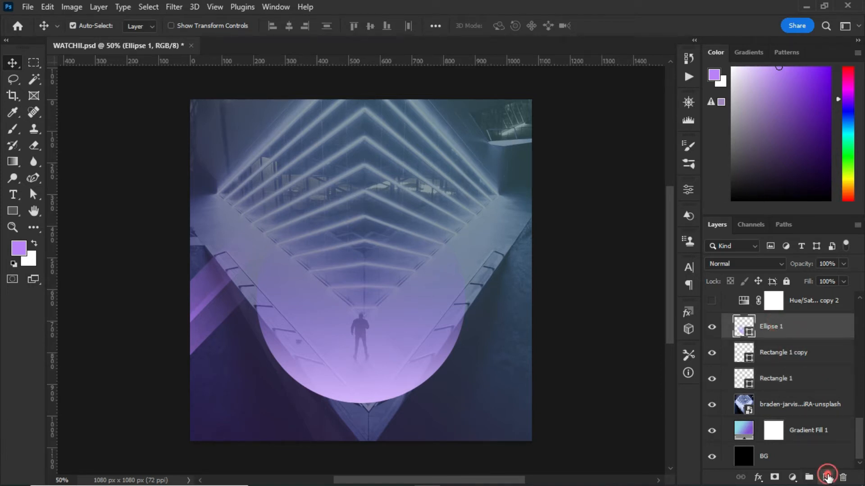
Draw a 560 px circle on a new layer above Ellipse 1 and move it to the upper centre of the canvas.
{"action": "left_click", "coordinate": [825, 477]}
{"action": "left_click", "coordinate": [12, 212]}
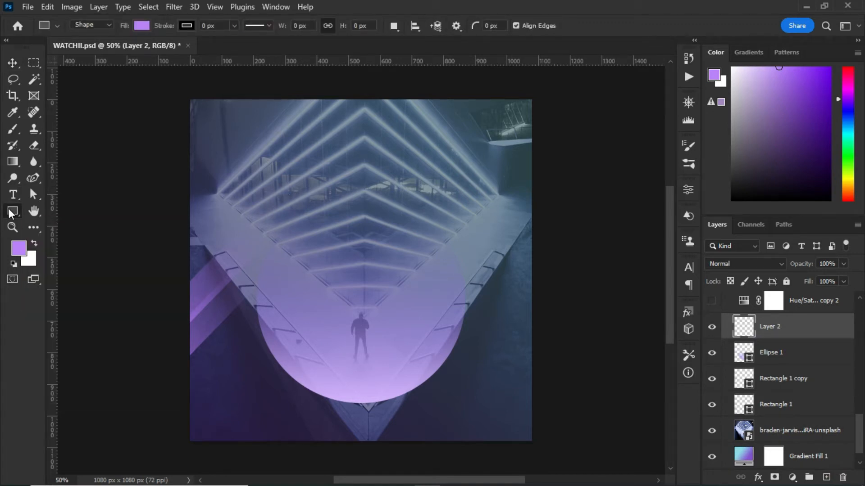
{"action": "right_click", "coordinate": [13, 211]}
{"action": "left_click", "coordinate": [59, 221]}
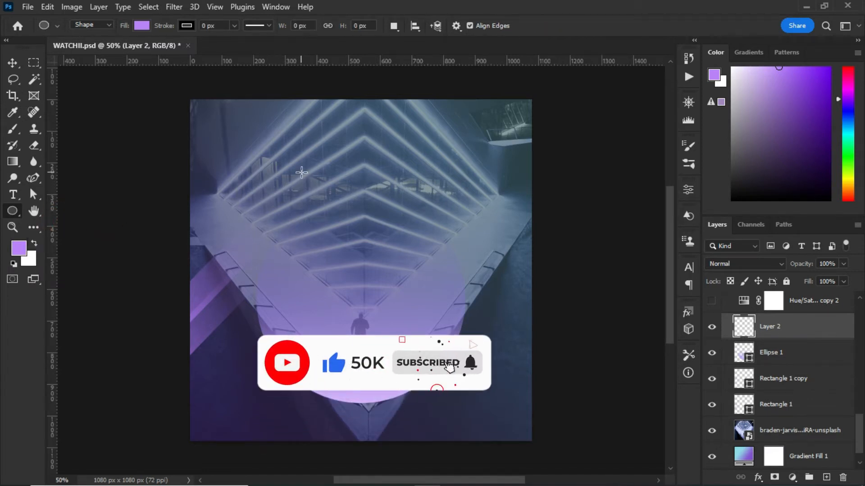
{"action": "left_click_drag", "start_coordinate": [301, 172], "coordinate": [478, 432]}
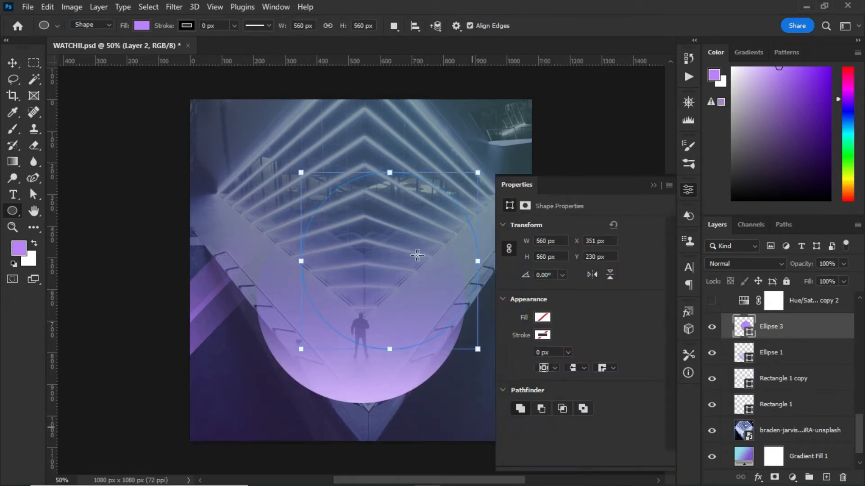
{"action": "left_click", "coordinate": [657, 185]}
{"action": "left_click", "coordinate": [10, 64]}
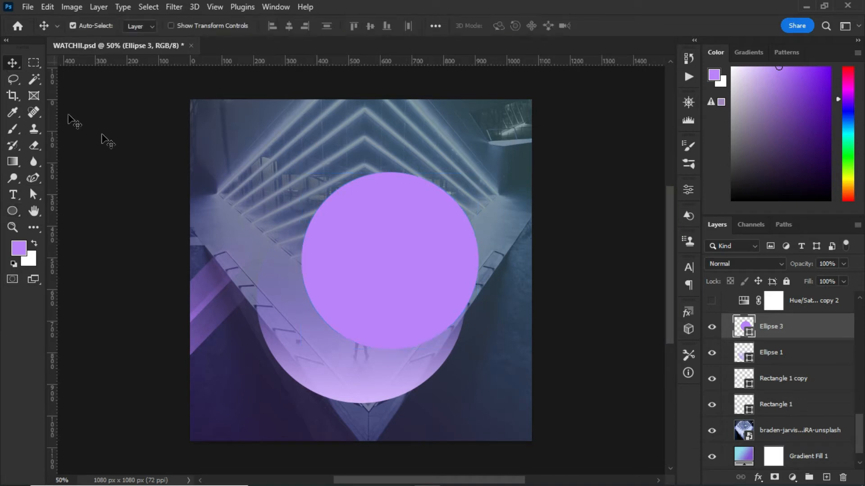
{"action": "left_click_drag", "start_coordinate": [382, 276], "coordinate": [343, 227]}
Fill the new circle with the purple-to-transparent linear gradient at 90 degrees, fading out towards its upper edge.
{"action": "left_click", "coordinate": [12, 211]}
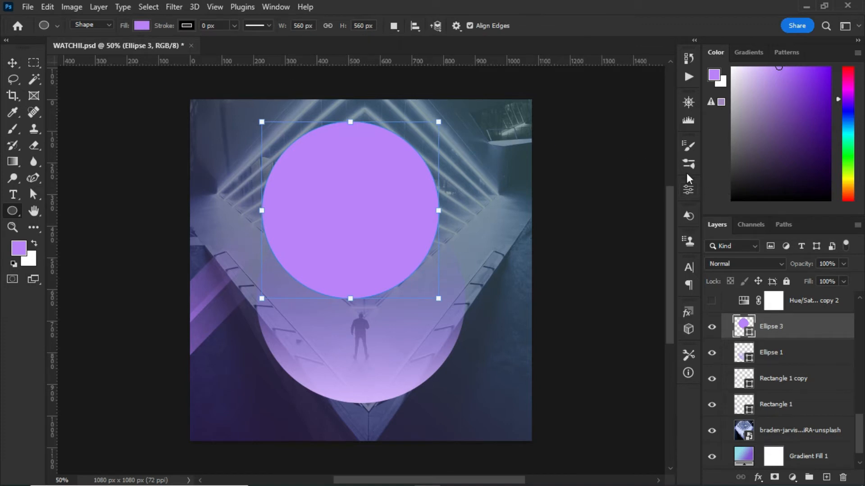
{"action": "left_click", "coordinate": [689, 189]}
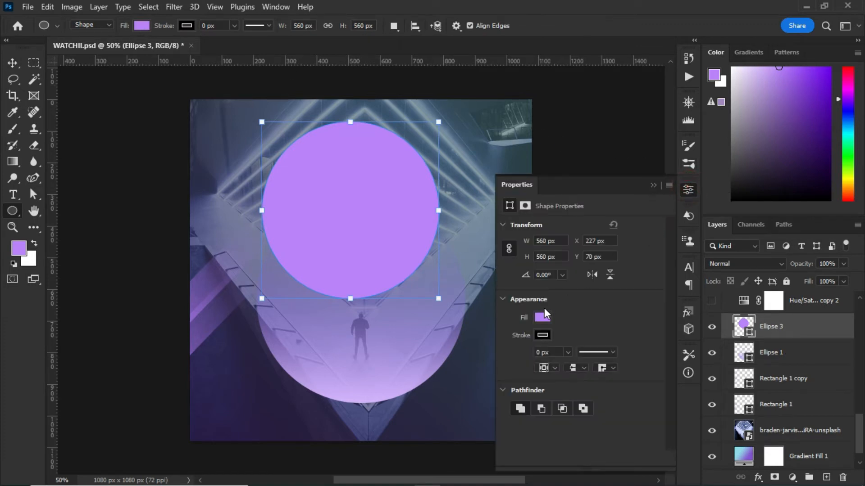
{"action": "left_click", "coordinate": [543, 318]}
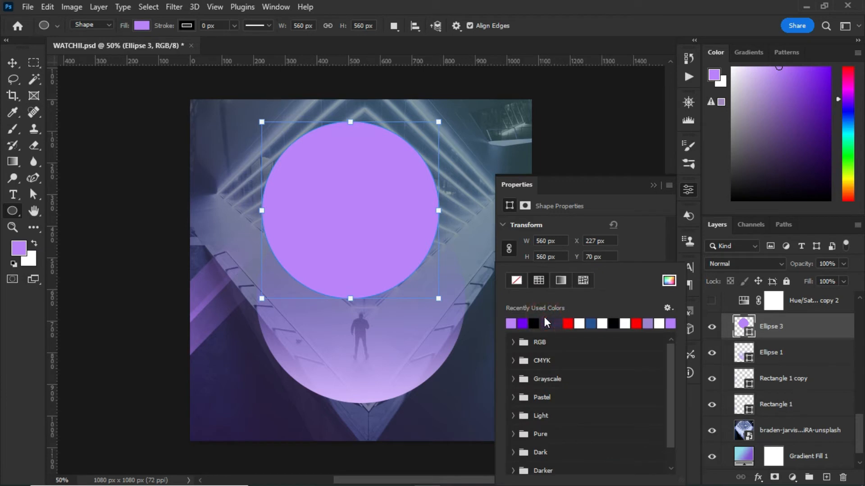
{"action": "left_click", "coordinate": [561, 281]}
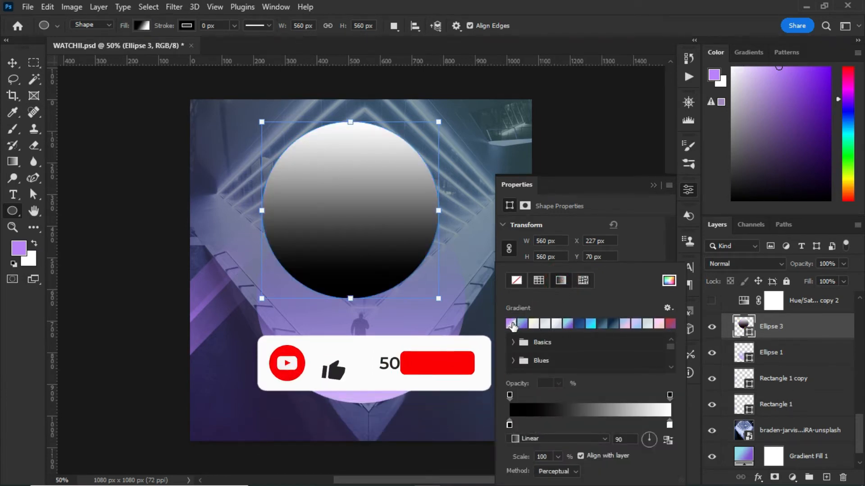
{"action": "left_click", "coordinate": [511, 324]}
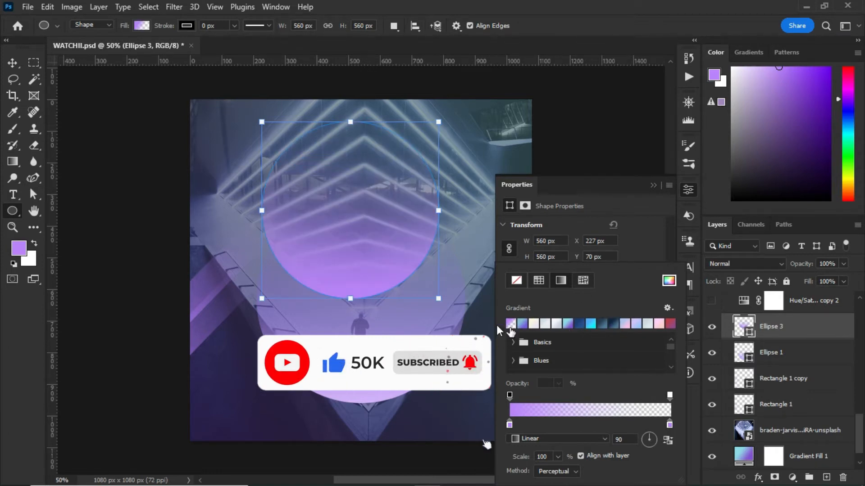
{"action": "left_click", "coordinate": [652, 186]}
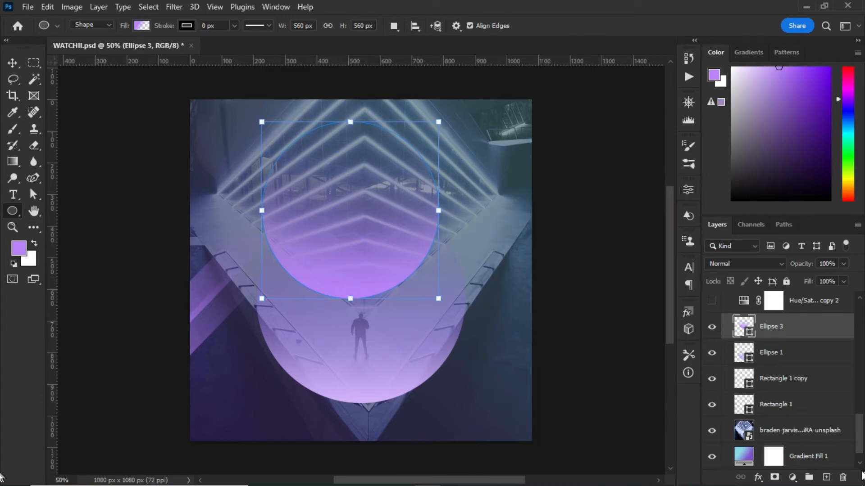
Delete the newly drawn gradient circle layer.
{"action": "left_click", "coordinate": [844, 477]}
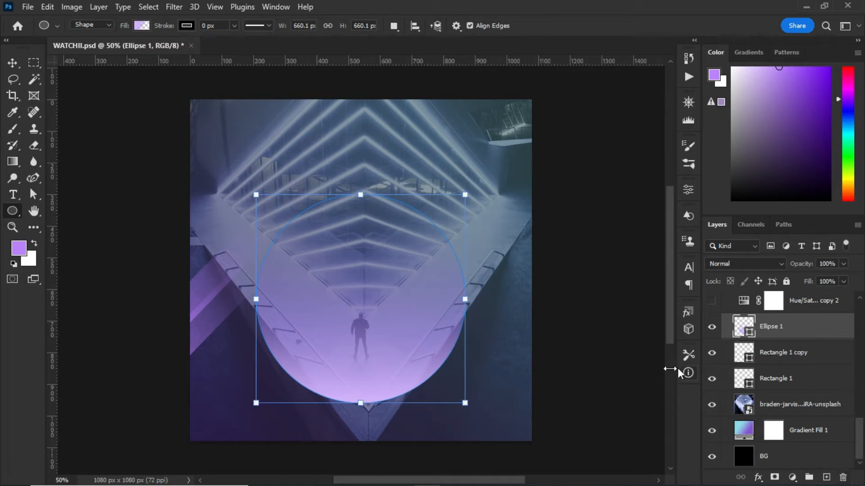
{"action": "left_click", "coordinate": [12, 63]}
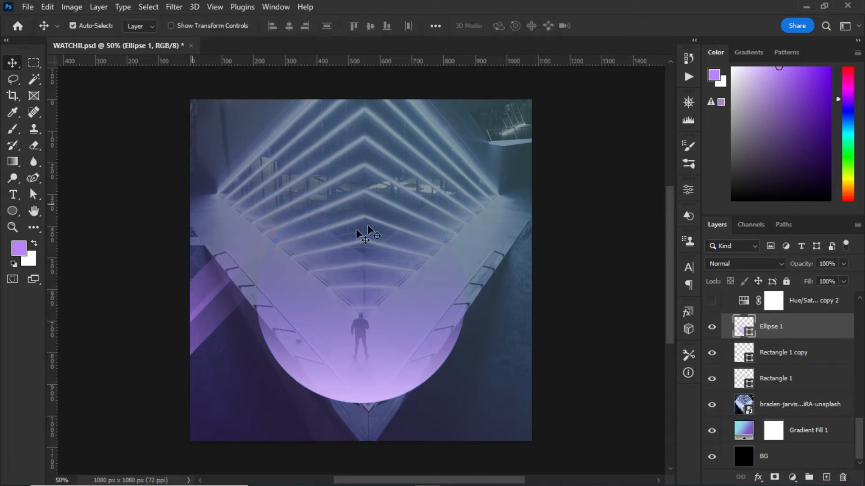
Show the A (115) watch photo layer and the Ellipse 1 copy 5 gradient layer clipped to it.
{"action": "scroll", "coordinate": [743, 321], "scroll_direction": "up", "scroll_amount": 1}
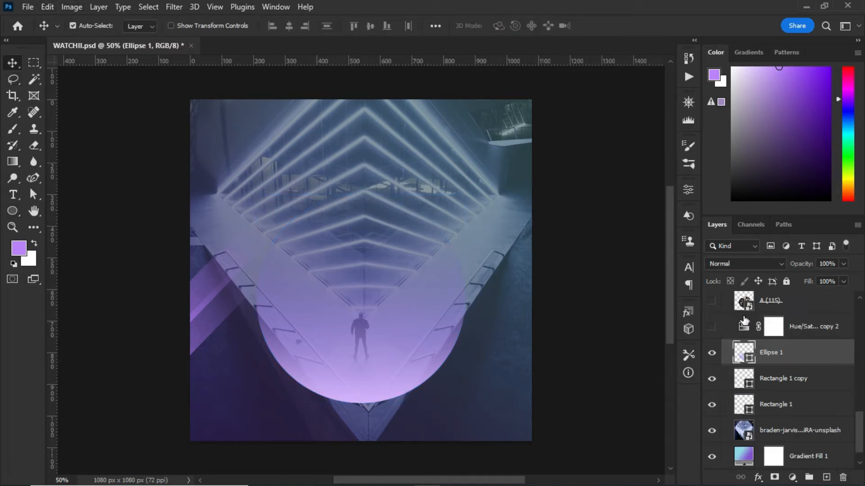
{"action": "left_click", "coordinate": [712, 300]}
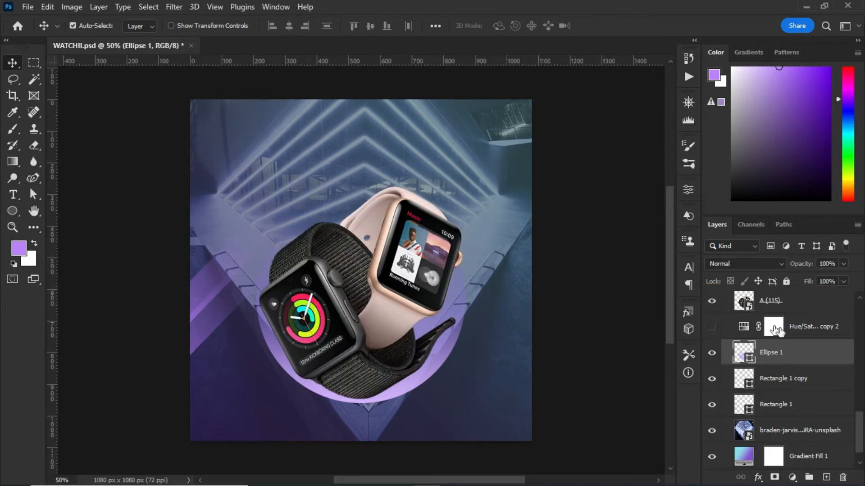
{"action": "left_click_drag", "start_coordinate": [861, 435], "coordinate": [861, 405]}
{"action": "left_click", "coordinate": [711, 402]}
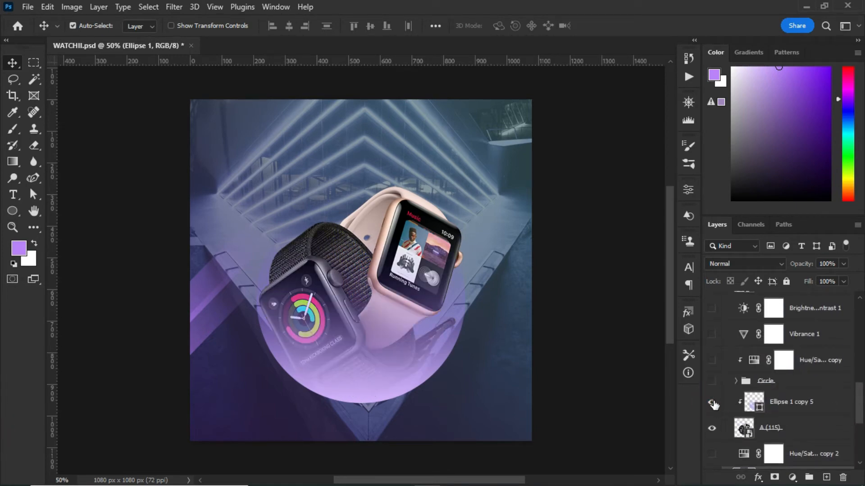
Select the Ellipse 1 copy 5 layer and check its clipping mask option without changing it.
{"action": "scroll", "coordinate": [858, 403], "scroll_direction": "down", "scroll_amount": 2}
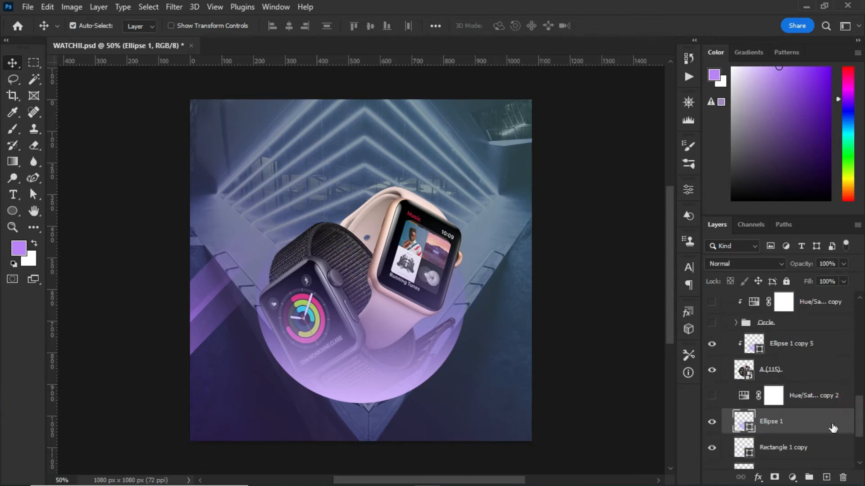
{"action": "left_click", "coordinate": [784, 344]}
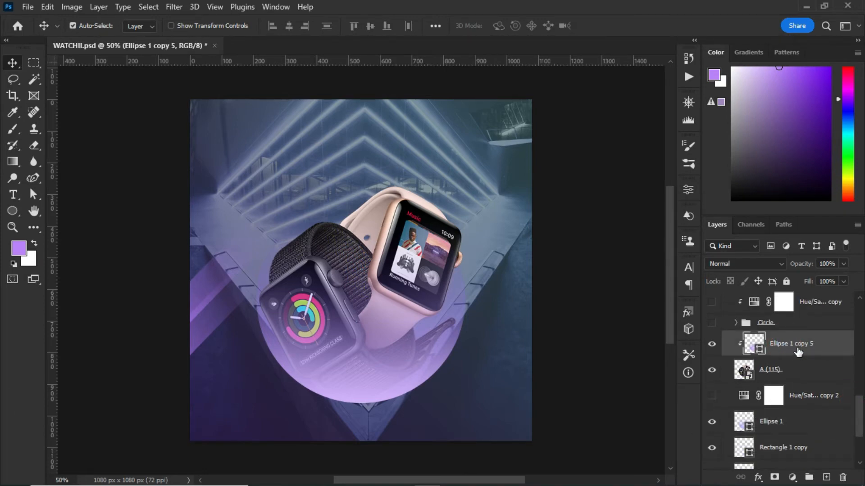
{"action": "right_click", "coordinate": [797, 351]}
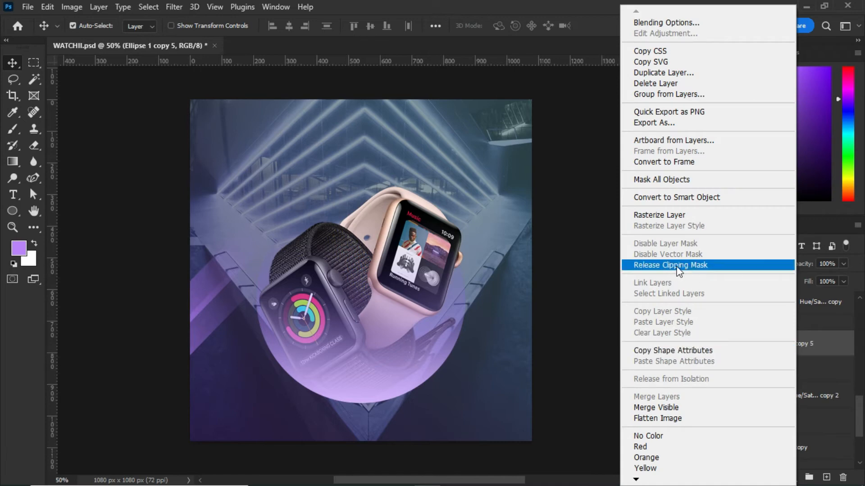
{"action": "left_click", "coordinate": [521, 283]}
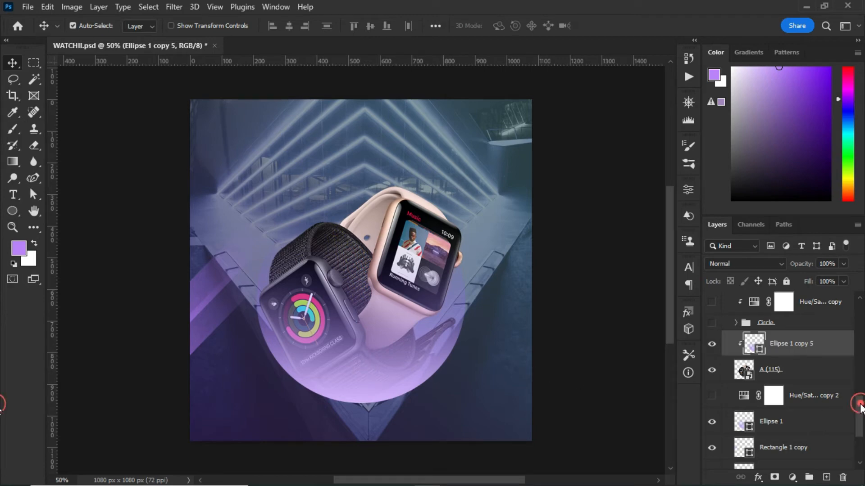
Show the Circle group of small gradient circles and expand it to list its ellipse layers.
{"action": "left_click_drag", "start_coordinate": [861, 405], "coordinate": [859, 395]}
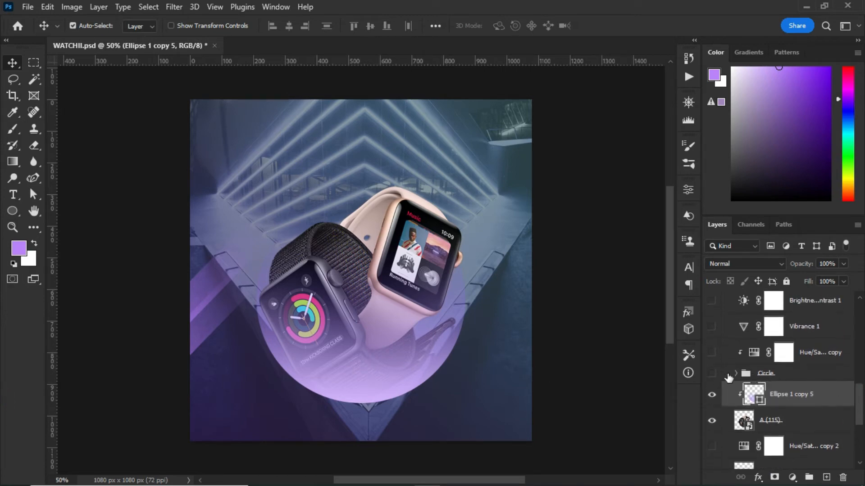
{"action": "left_click", "coordinate": [711, 375]}
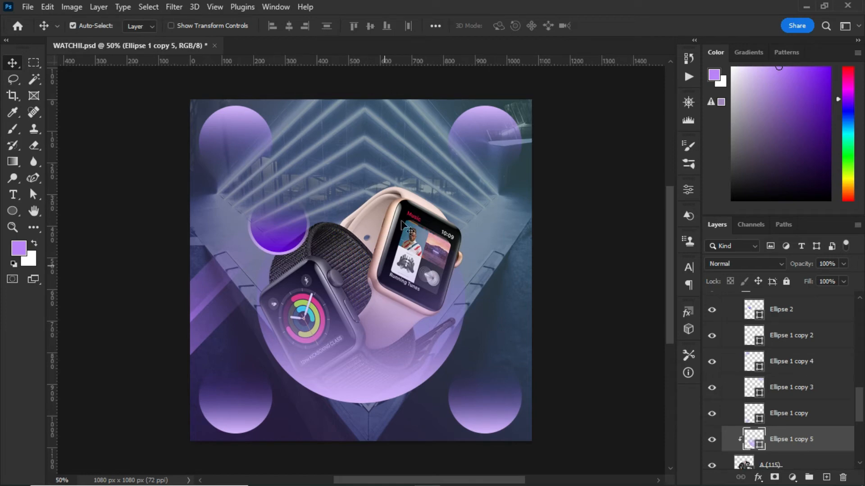
{"action": "left_click_drag", "start_coordinate": [862, 413], "coordinate": [855, 399]}
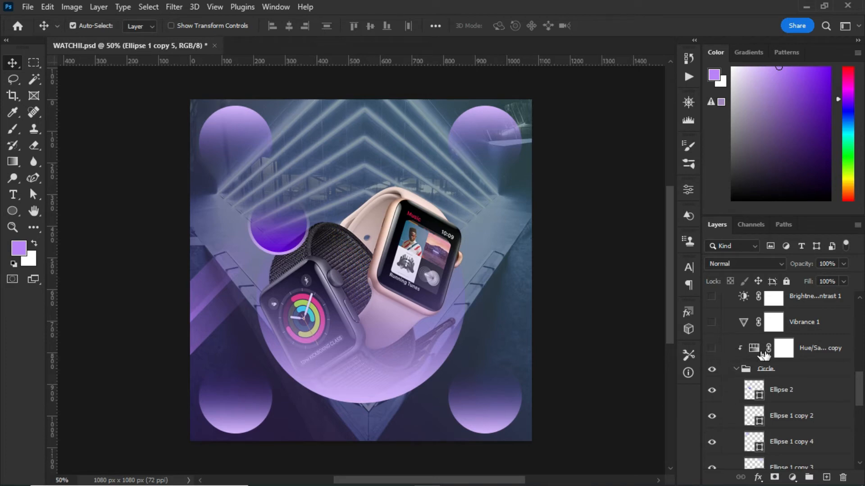
Show the Vibrance 1 adjustment layer and review its vibrance and saturation settings.
{"action": "left_click", "coordinate": [804, 352]}
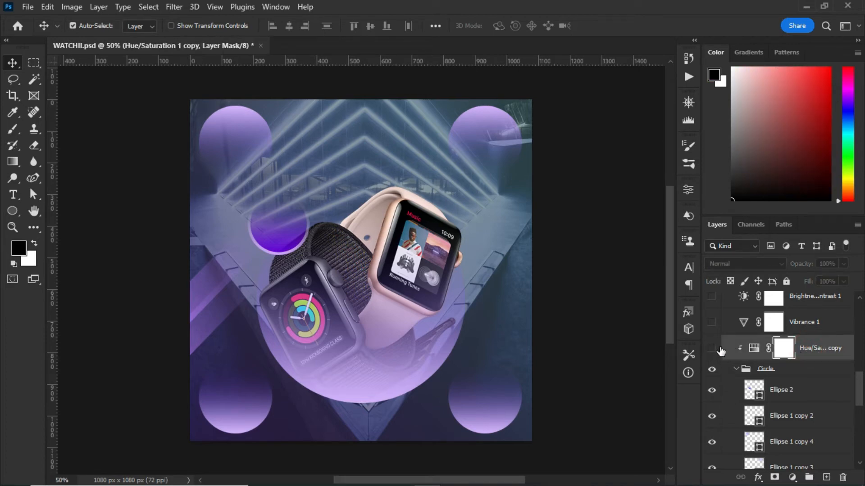
{"action": "left_click", "coordinate": [722, 328]}
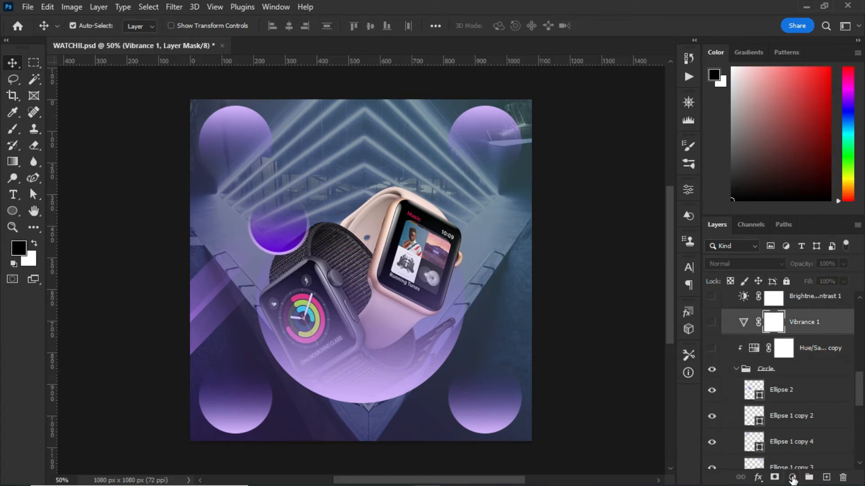
{"action": "left_click", "coordinate": [792, 478]}
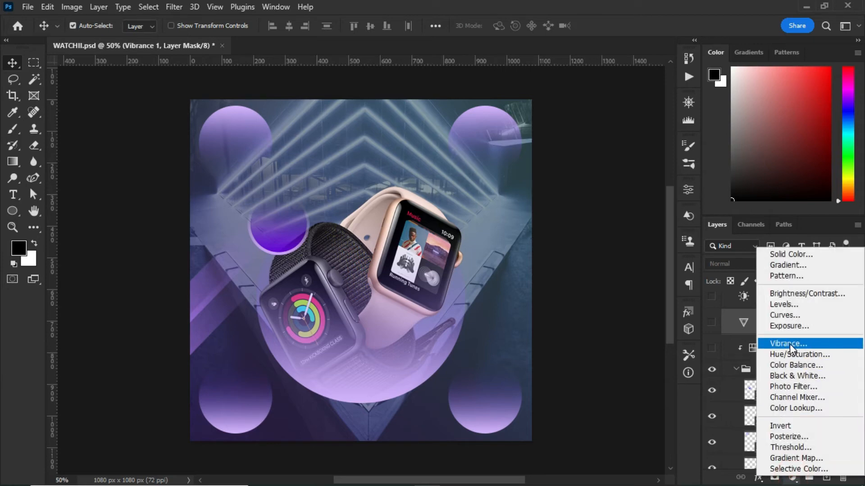
{"action": "left_click", "coordinate": [745, 328]}
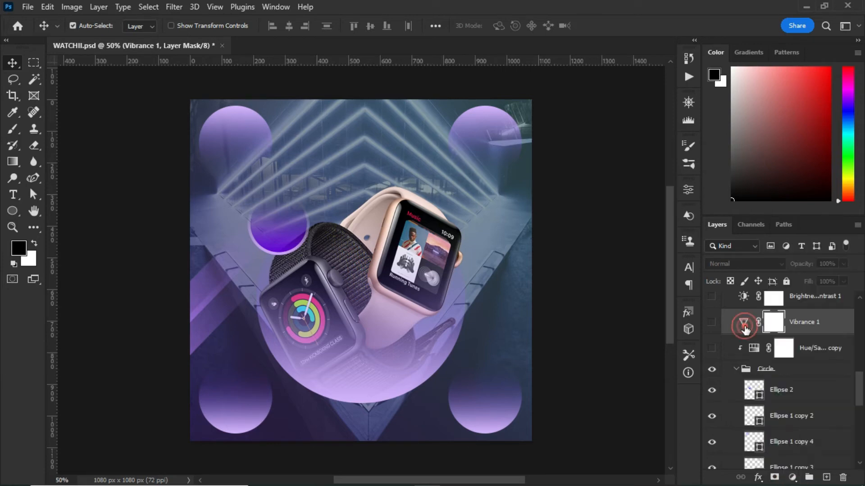
{"action": "left_click", "coordinate": [711, 322]}
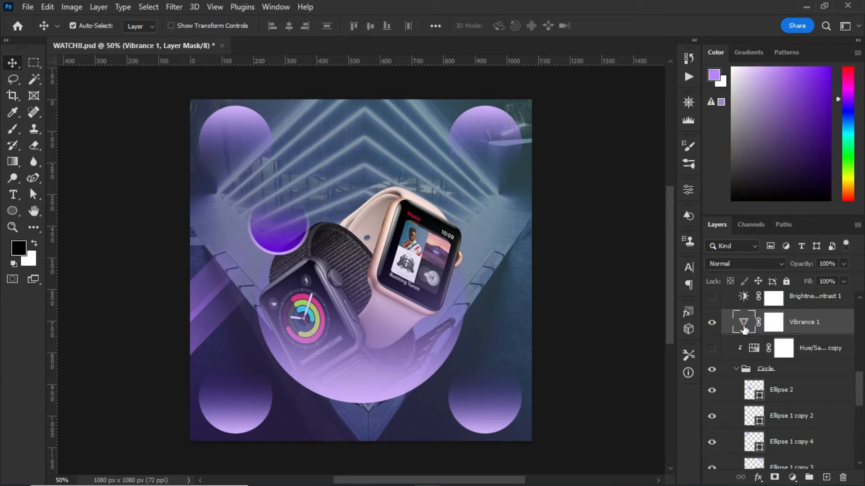
{"action": "double_click", "coordinate": [743, 328]}
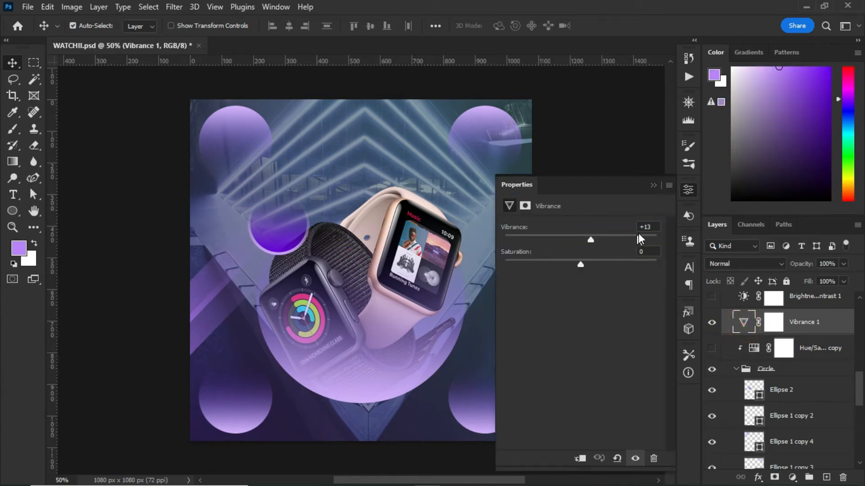
{"action": "left_click", "coordinate": [653, 185]}
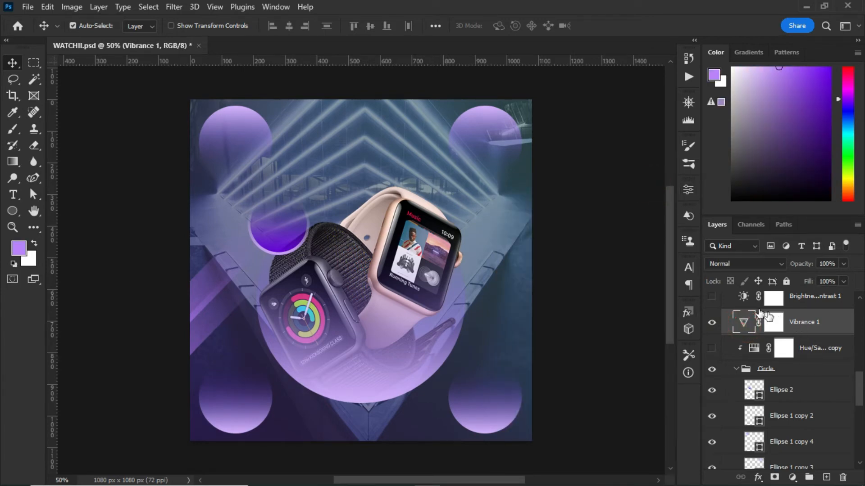
Show the Brightness/Contrast 1 adjustment layer and review its settings.
{"action": "left_click", "coordinate": [711, 297]}
{"action": "double_click", "coordinate": [742, 297]}
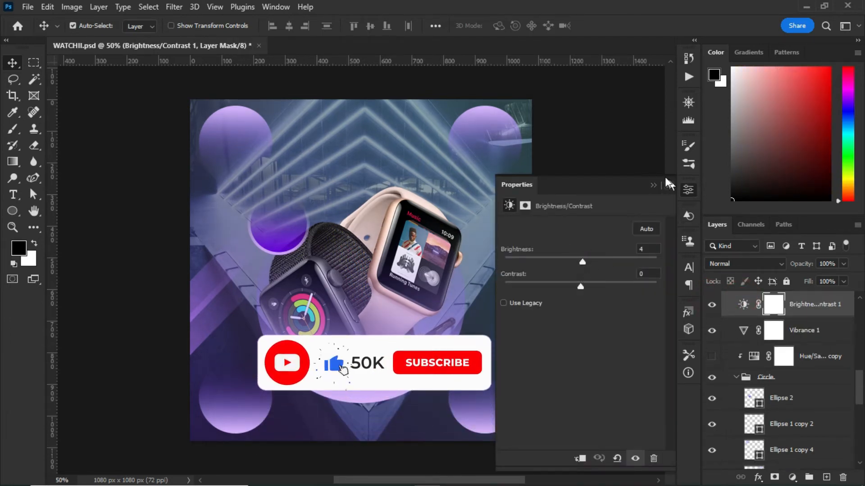
{"action": "left_click", "coordinate": [651, 186]}
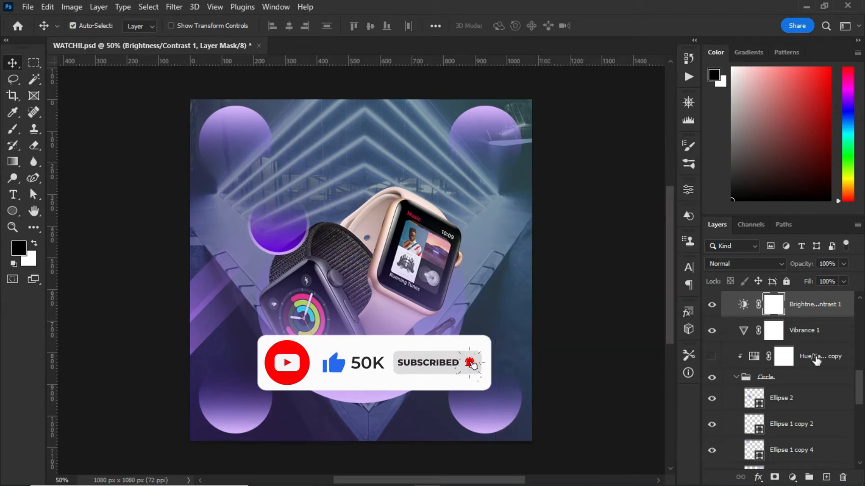
Show the Hue/Saturation 1 copy adjustment clipped to the Circle group and review its hue, saturation and lightness settings.
{"action": "left_click", "coordinate": [712, 358]}
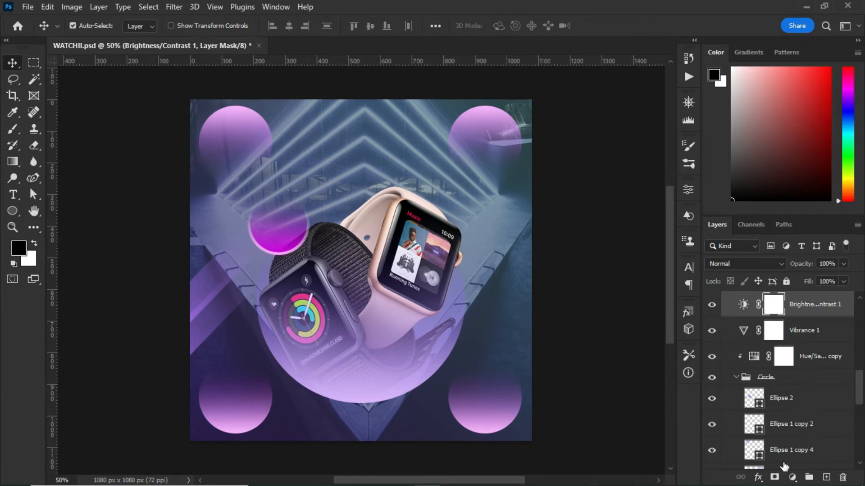
{"action": "double_click", "coordinate": [754, 358]}
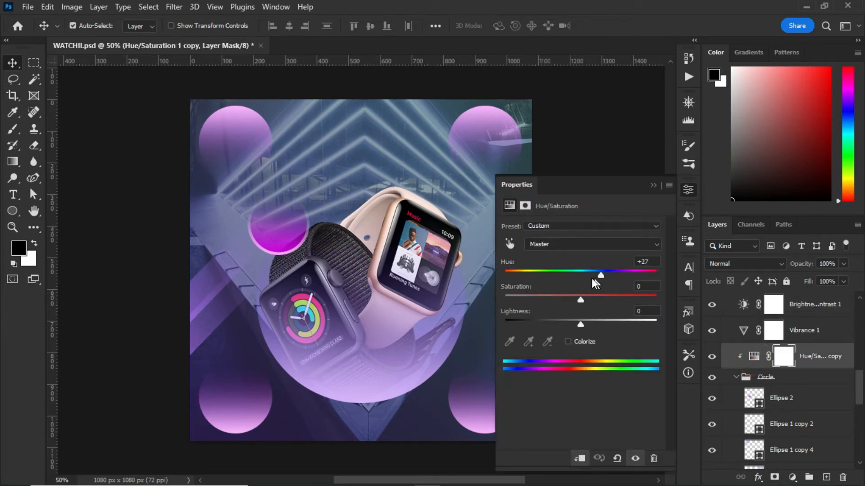
{"action": "left_click", "coordinate": [653, 187]}
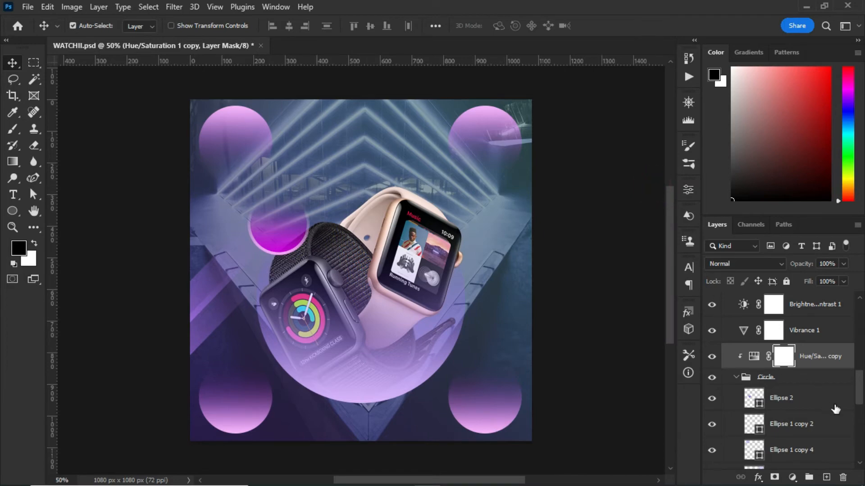
{"action": "scroll", "coordinate": [769, 366], "scroll_direction": "up", "scroll_amount": 3}
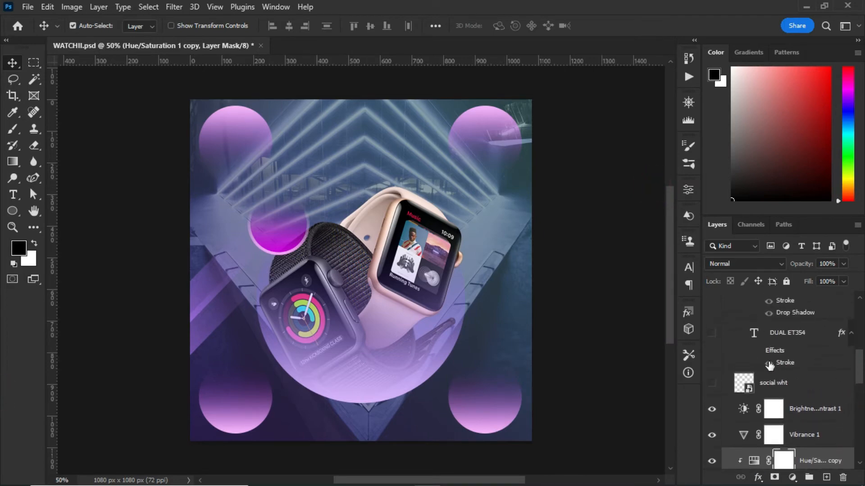
Show the social wht icons layer and the DUAL ET354 text layer together with its layer effects.
{"action": "left_click", "coordinate": [768, 382]}
{"action": "left_click", "coordinate": [710, 384]}
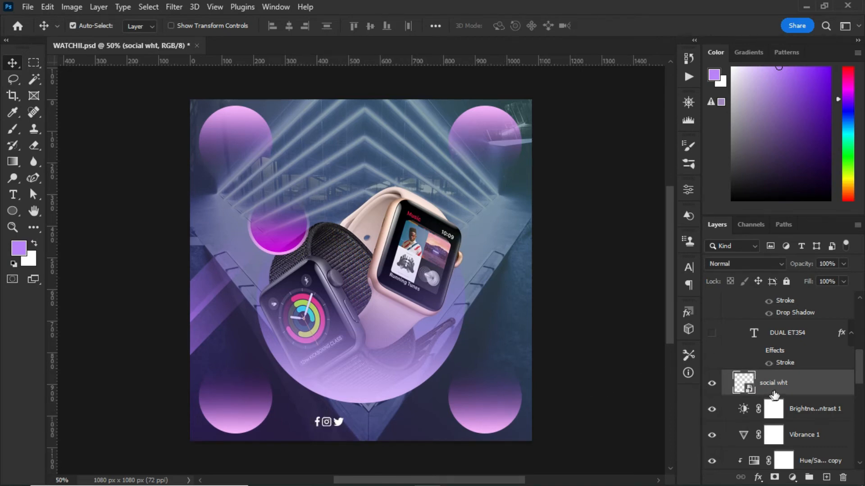
{"action": "left_click", "coordinate": [711, 334]}
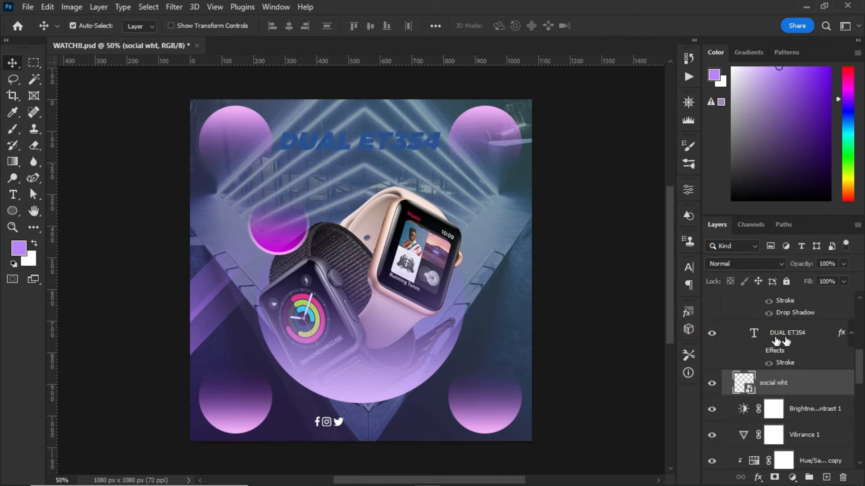
{"action": "scroll", "coordinate": [776, 342], "scroll_direction": "up", "scroll_amount": 1}
{"action": "left_click", "coordinate": [758, 375]}
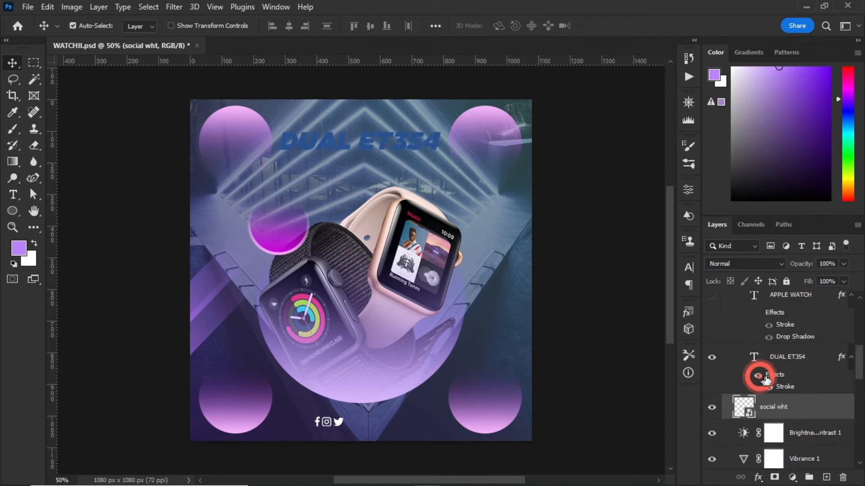
Review the Stroke effect settings of the DUAL ET354 text layer without changing them.
{"action": "left_click", "coordinate": [788, 388]}
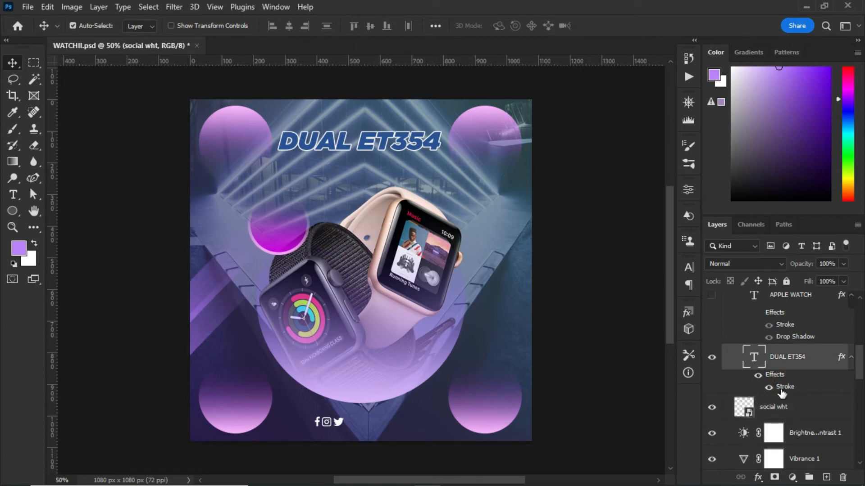
{"action": "double_click", "coordinate": [782, 388]}
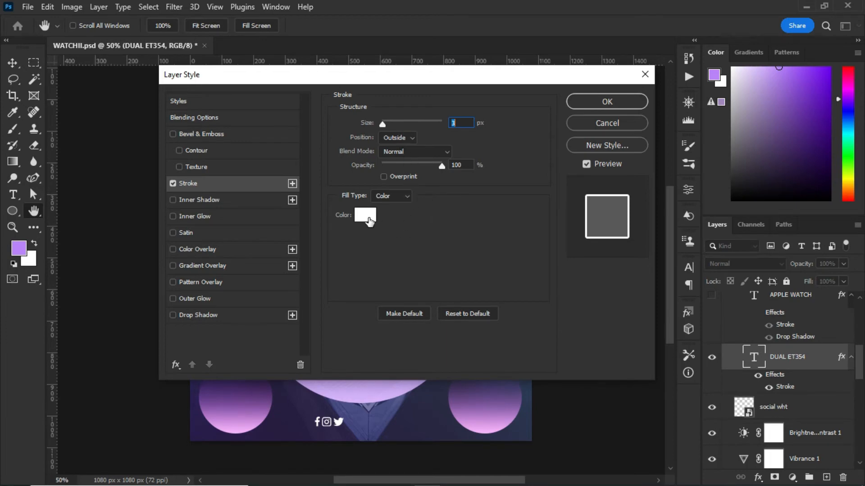
{"action": "left_click", "coordinate": [614, 124]}
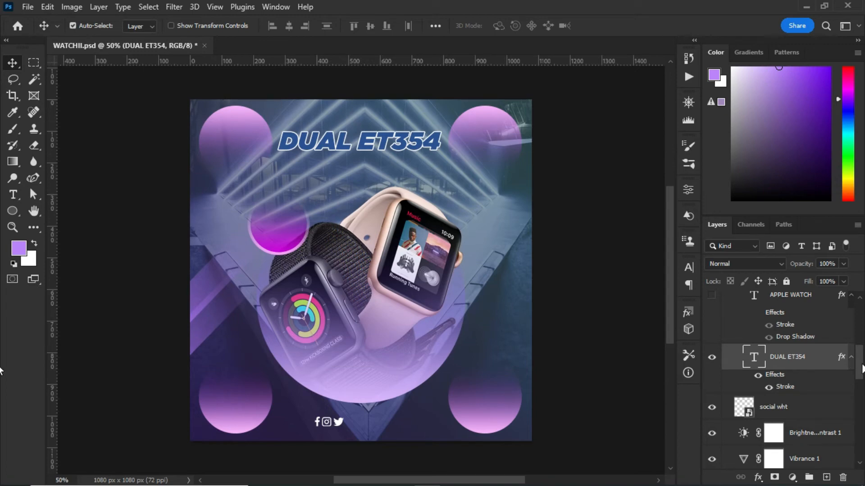
Show the APPLE WATCH text layer and turn on its layer effects.
{"action": "left_click_drag", "start_coordinate": [861, 368], "coordinate": [857, 358]}
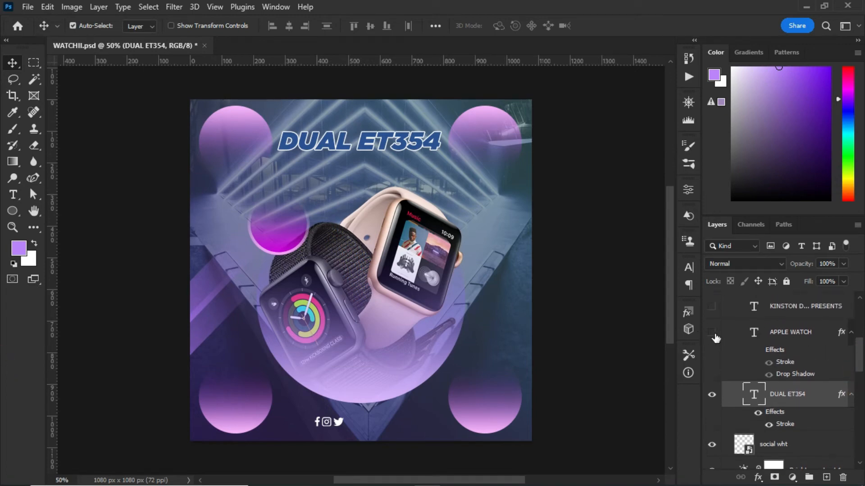
{"action": "left_click", "coordinate": [713, 334]}
{"action": "left_click", "coordinate": [791, 341]}
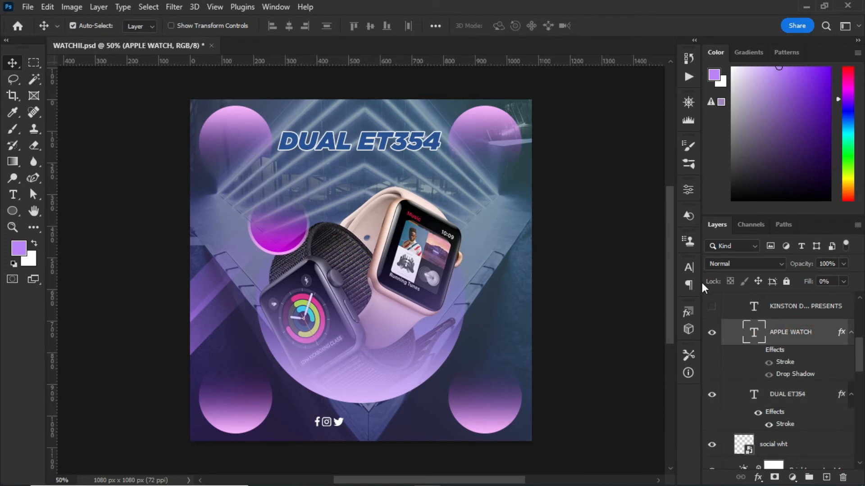
{"action": "left_click", "coordinate": [759, 351]}
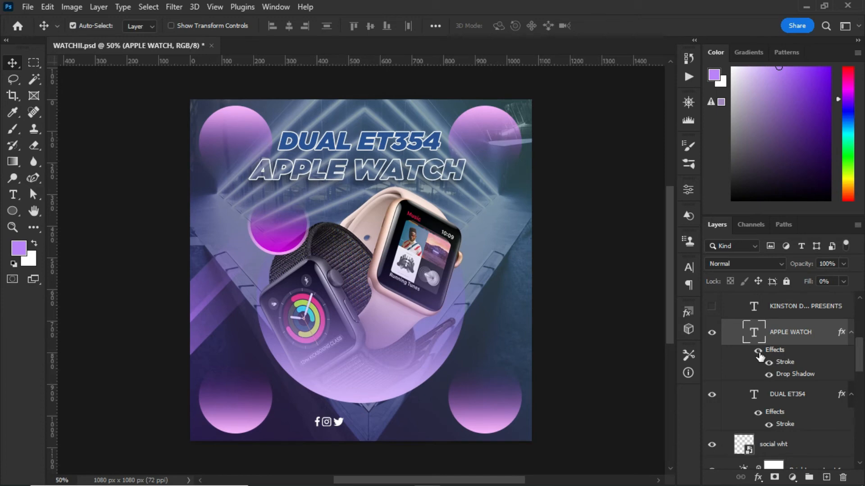
Review the fill opacity and Stroke settings in the APPLE WATCH layer style, comparing them with the poster.
{"action": "left_click", "coordinate": [822, 340]}
{"action": "double_click", "coordinate": [813, 339]}
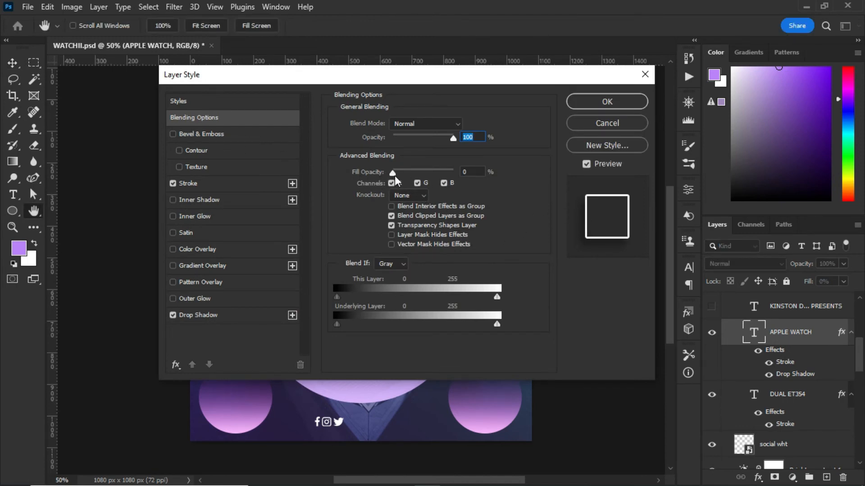
{"action": "left_click", "coordinate": [231, 184]}
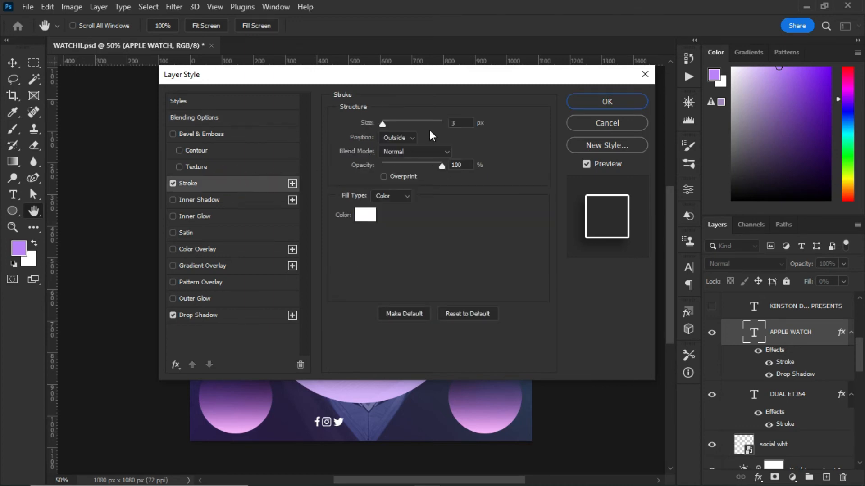
{"action": "left_click_drag", "start_coordinate": [380, 73], "coordinate": [649, 103]}
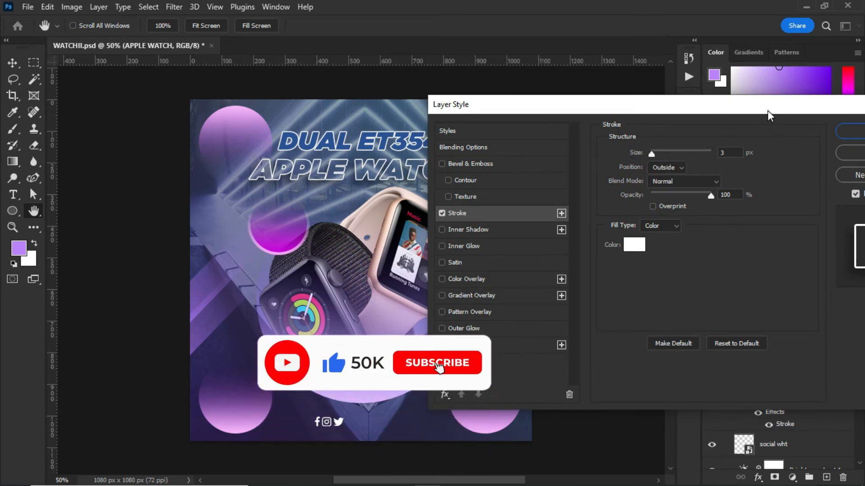
{"action": "left_click_drag", "start_coordinate": [767, 110], "coordinate": [569, 124]}
{"action": "left_click", "coordinate": [653, 167]}
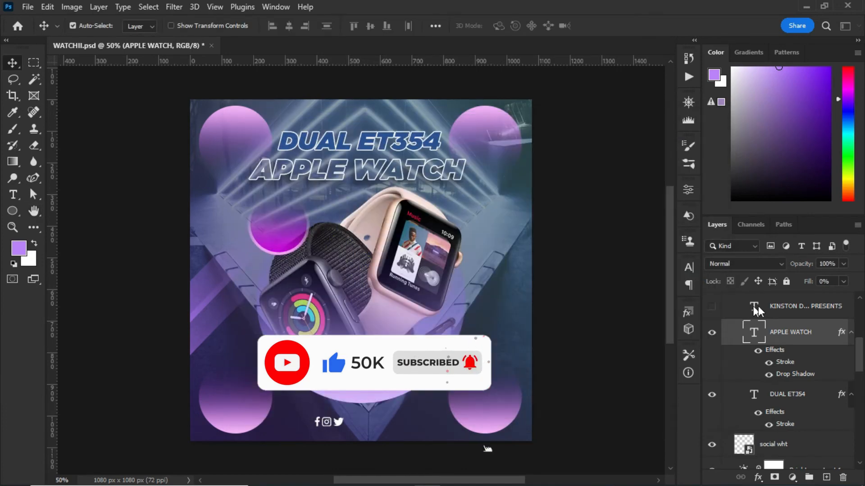
Show the KINSTON DESIGNS PRESENTS text layer and review the Drop Shadow settings of the APPLE WATCH text.
{"action": "scroll", "coordinate": [778, 363], "scroll_direction": "up", "scroll_amount": 2}
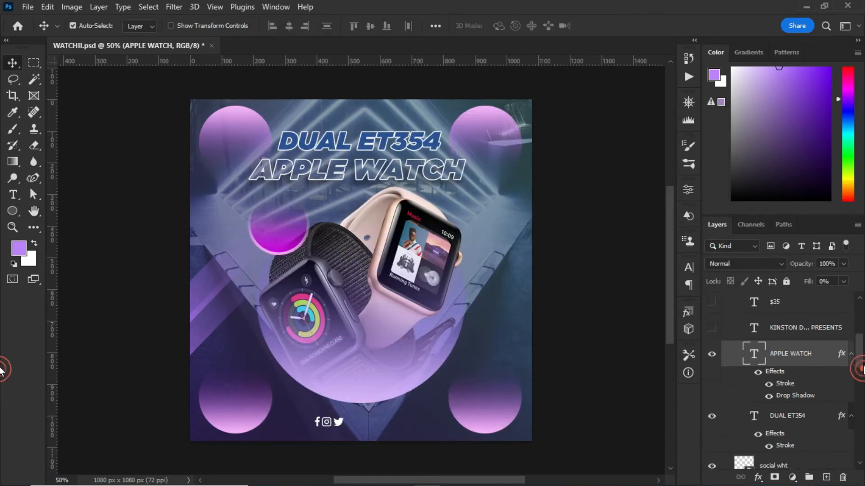
{"action": "left_click", "coordinate": [711, 351]}
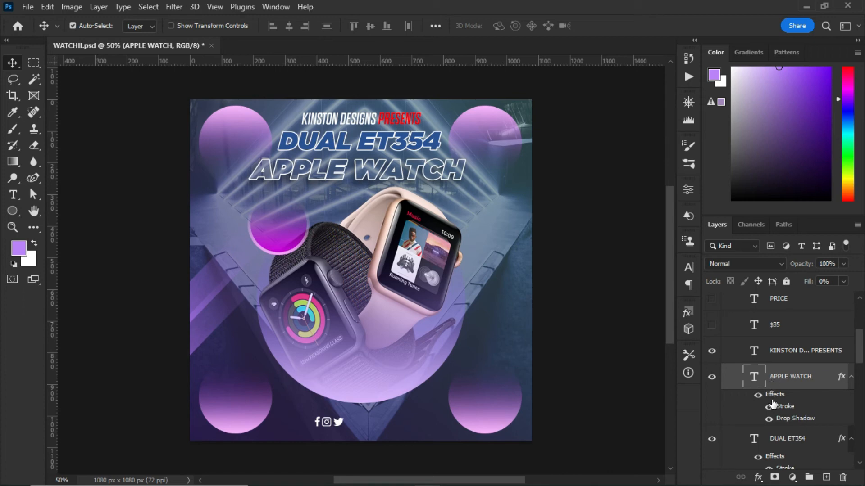
{"action": "left_click", "coordinate": [799, 420]}
{"action": "double_click", "coordinate": [798, 419]}
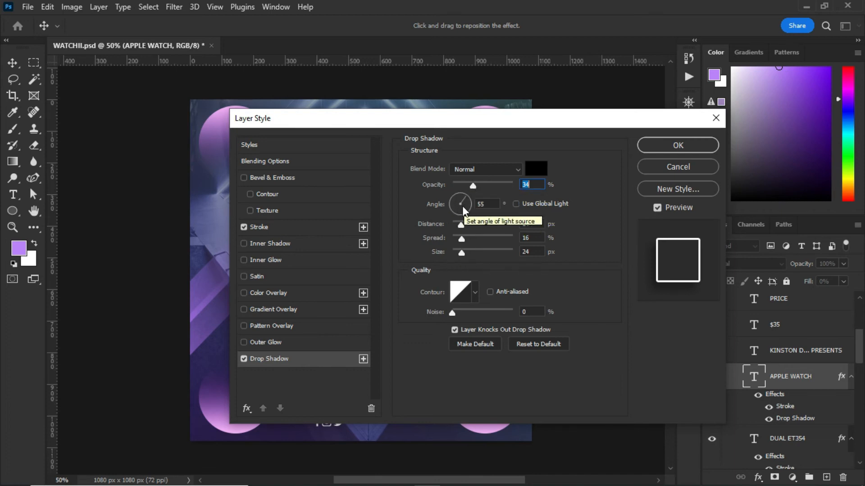
{"action": "left_click", "coordinate": [666, 168]}
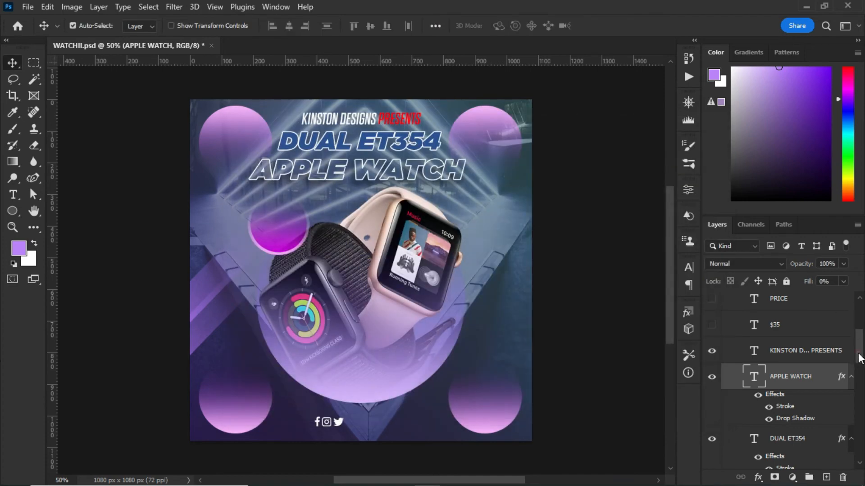
Show the $35, PRICE and KINSTONDESIGNS text layers and both lorem ipsum placeholder paragraphs.
{"action": "scroll", "coordinate": [858, 356], "scroll_direction": "up", "scroll_amount": 2}
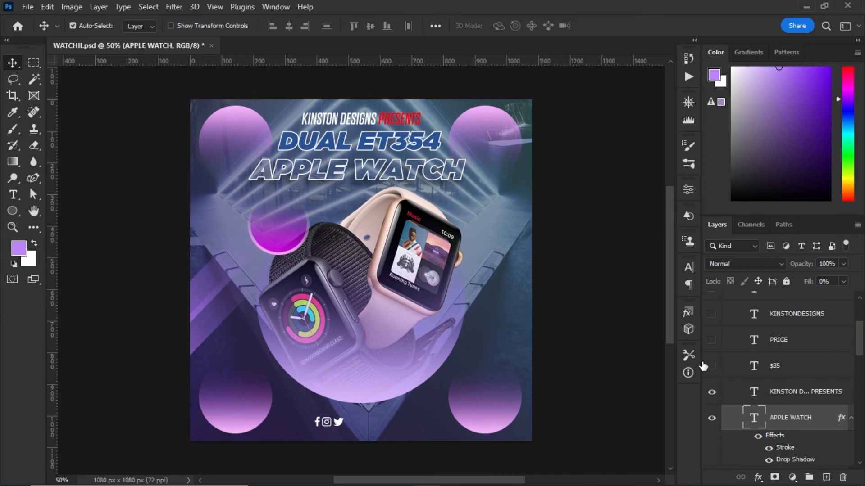
{"action": "left_click", "coordinate": [714, 366]}
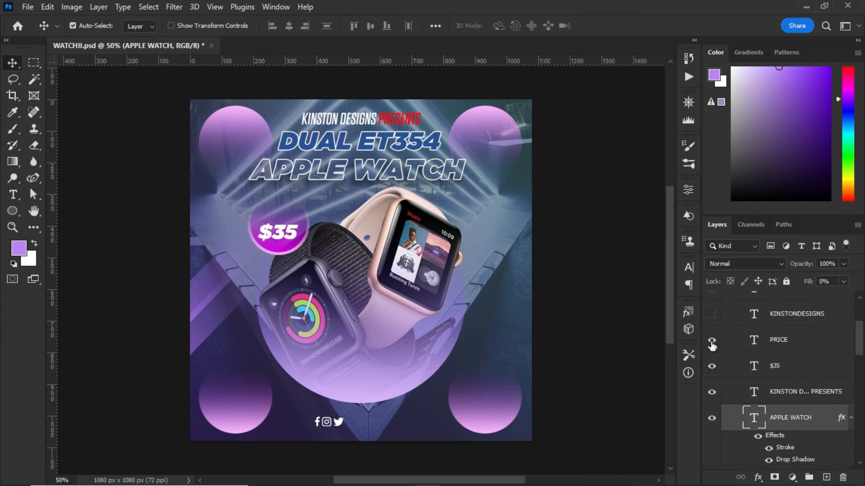
{"action": "left_click", "coordinate": [711, 315]}
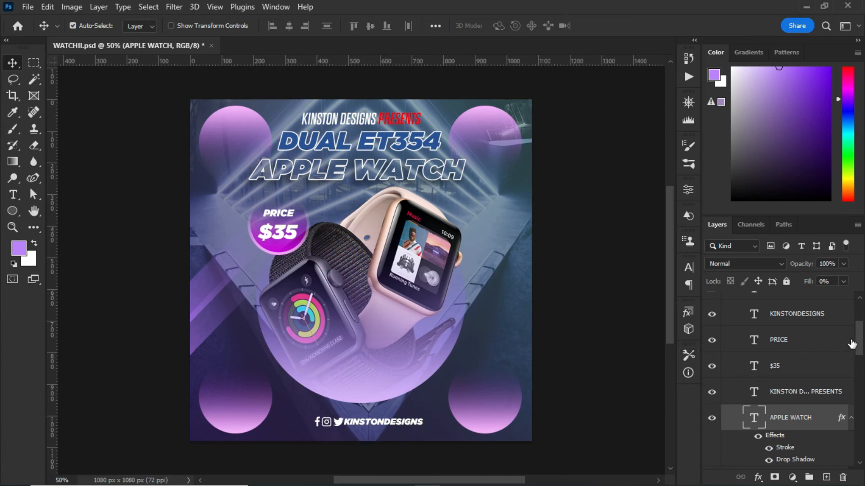
{"action": "scroll", "coordinate": [842, 341], "scroll_direction": "up", "scroll_amount": 2}
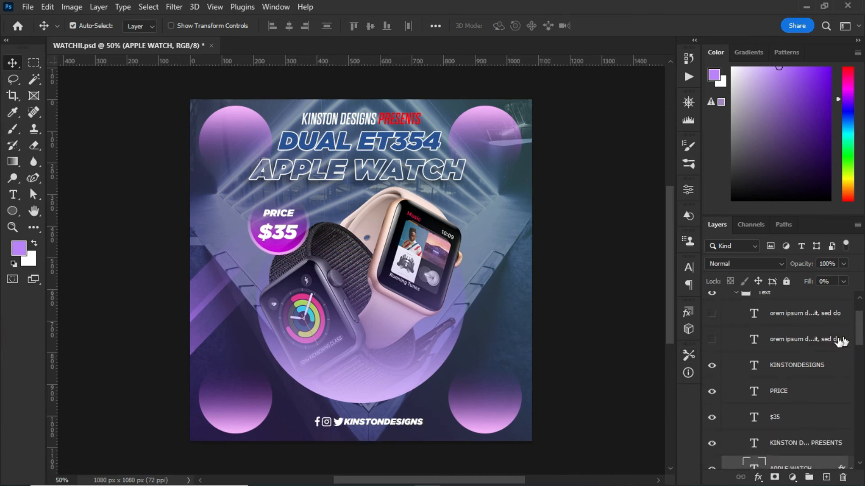
{"action": "left_click", "coordinate": [712, 340]}
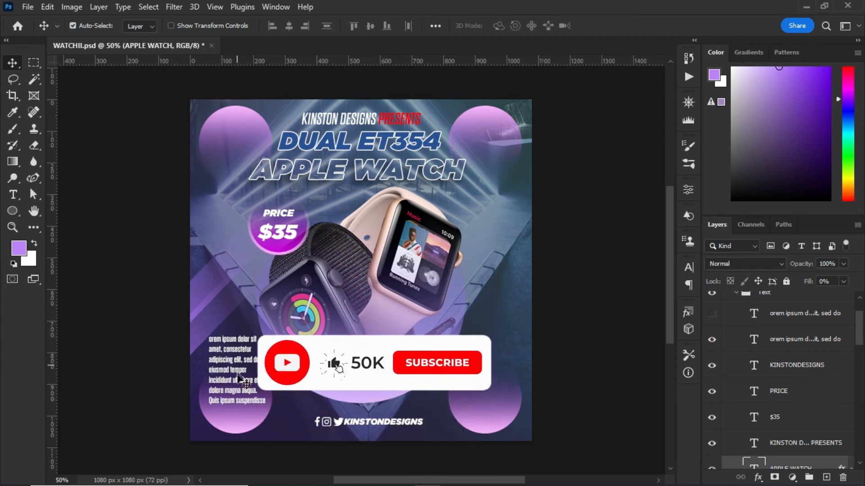
{"action": "left_click", "coordinate": [711, 313]}
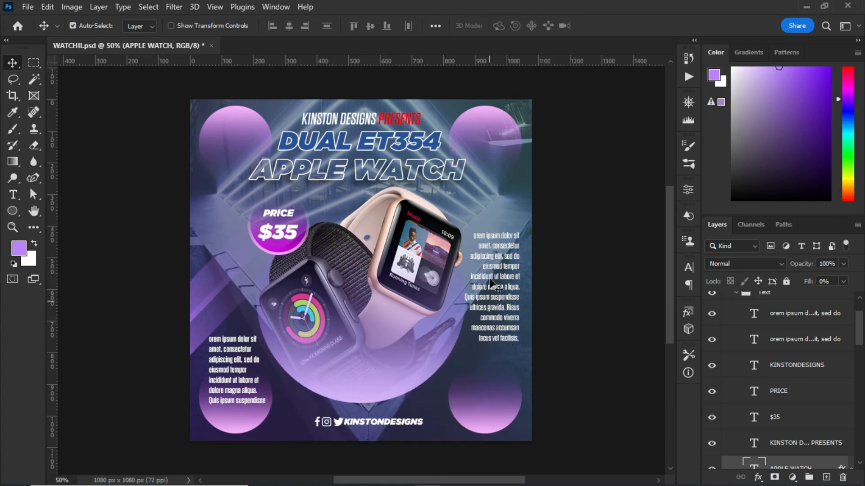
Show the Hue/Saturation 1 copy 2 adjustment layer above Ellipse 1 and review its hue, saturation and lightness settings.
{"action": "left_click_drag", "start_coordinate": [860, 331], "coordinate": [850, 425]}
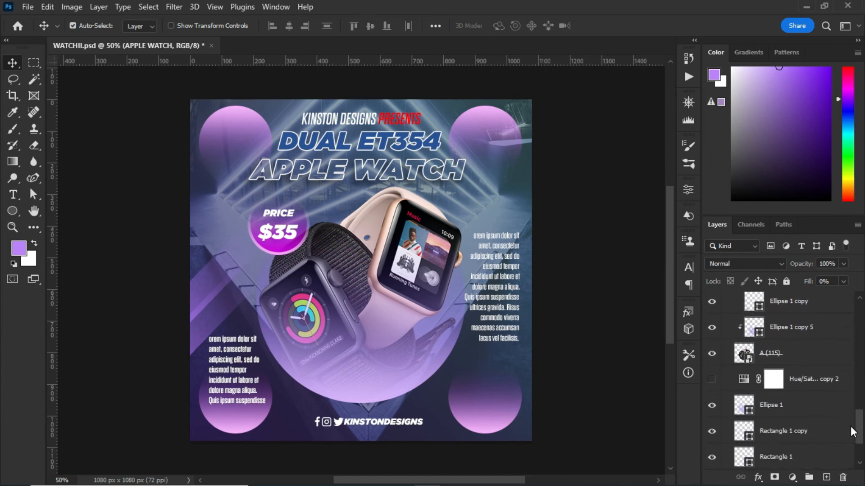
{"action": "left_click", "coordinate": [711, 379]}
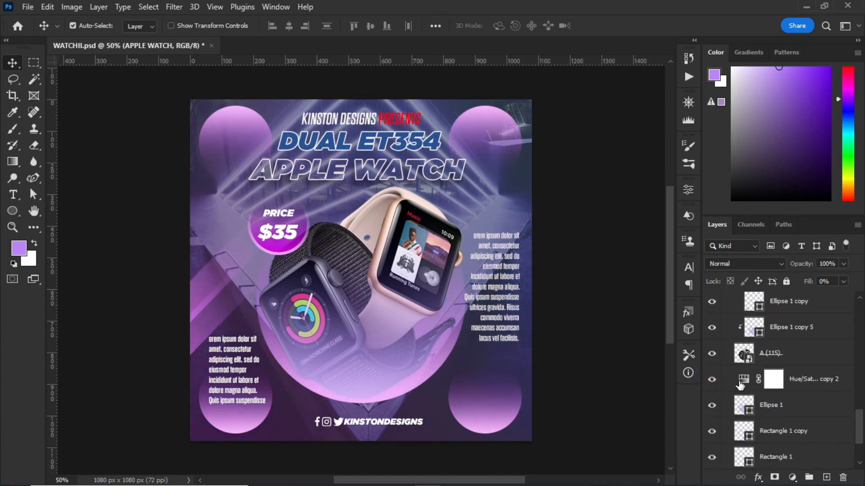
{"action": "double_click", "coordinate": [743, 380]}
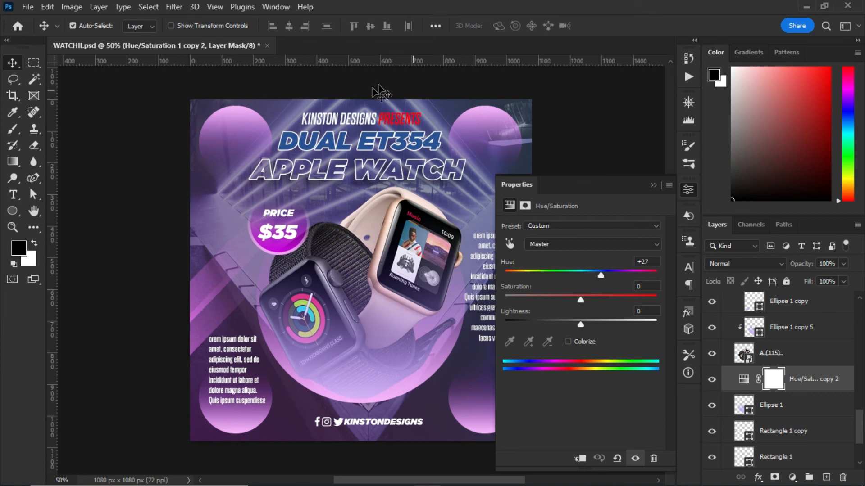
{"action": "left_click", "coordinate": [653, 186]}
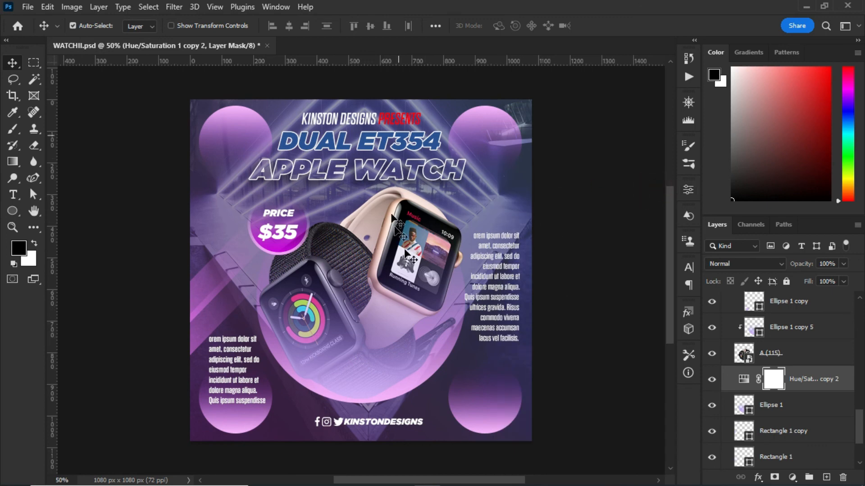
Look through the installed brush preset groups, including Dry Brushes, Smudge, Drawing Brushes and AZBrushes3.
{"action": "scroll", "coordinate": [784, 383], "scroll_direction": "up", "scroll_amount": 10}
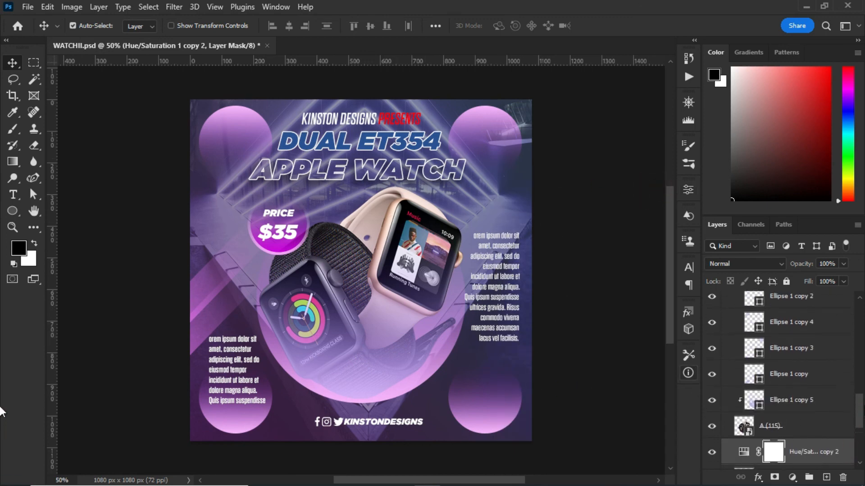
{"action": "scroll", "coordinate": [783, 383], "scroll_direction": "up", "scroll_amount": 10}
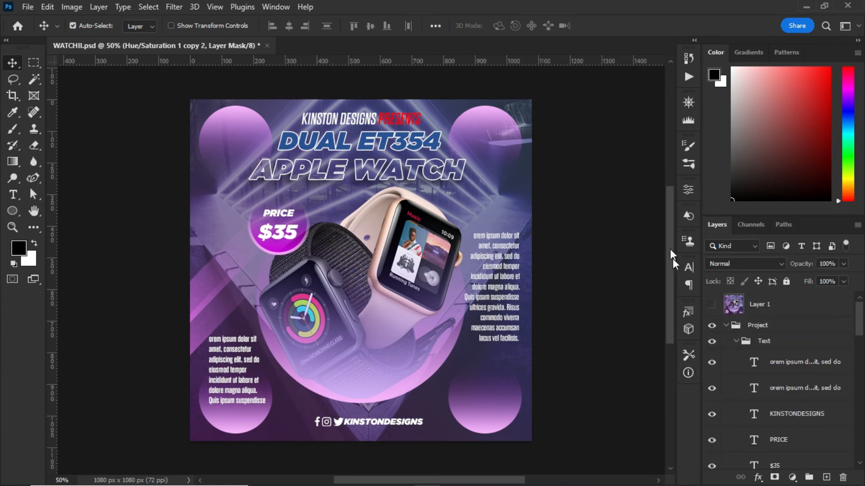
{"action": "left_click", "coordinate": [687, 165]}
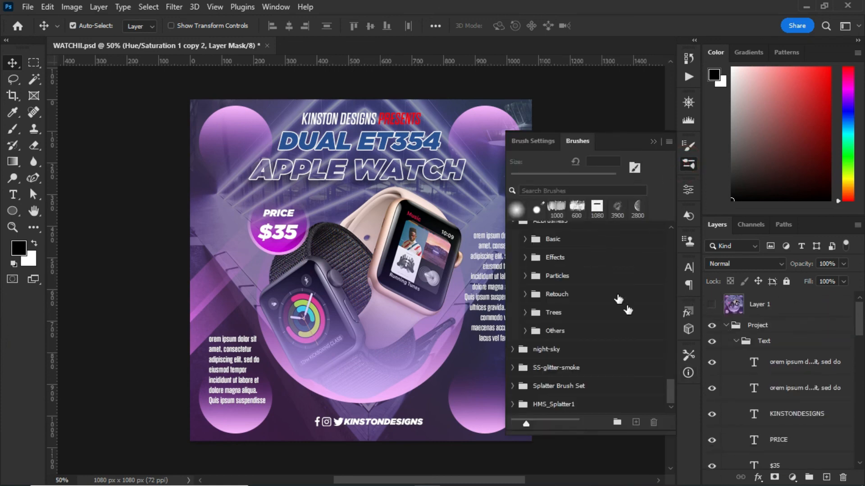
{"action": "mouse_move", "coordinate": [671, 395]}
{"action": "left_mouse_down"}
{"action": "mouse_move", "coordinate": [660, 257]}
{"action": "mouse_move", "coordinate": [667, 235]}
{"action": "mouse_move", "coordinate": [668, 265]}
{"action": "left_mouse_up"}
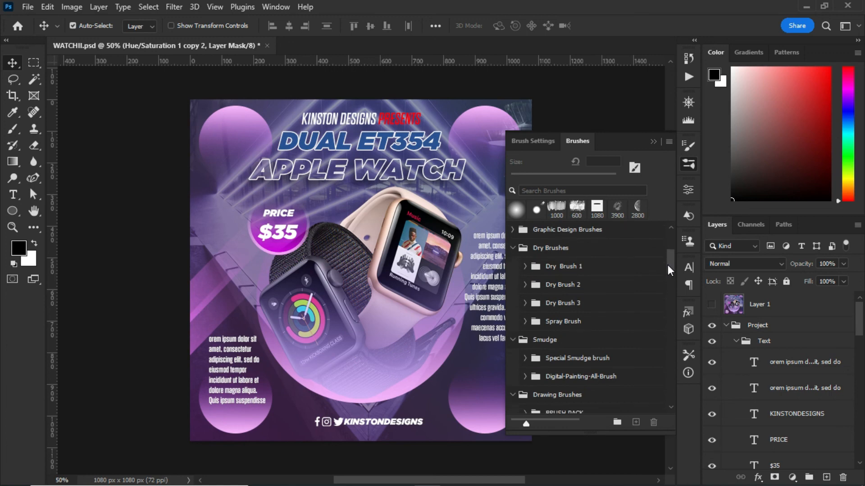
{"action": "left_click_drag", "start_coordinate": [667, 265], "coordinate": [669, 271]}
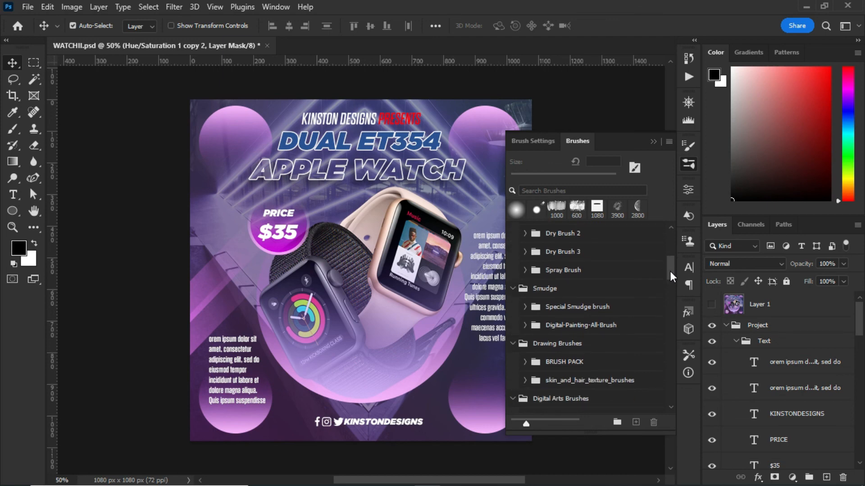
{"action": "left_click_drag", "start_coordinate": [669, 272], "coordinate": [674, 378]}
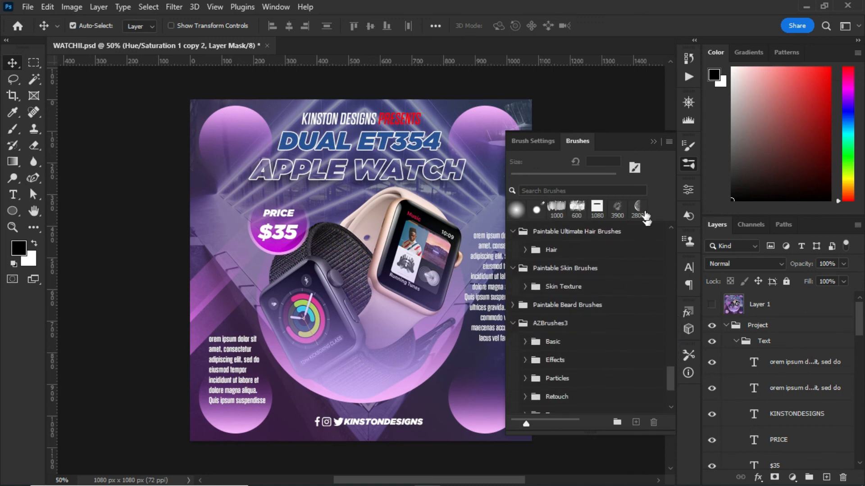
{"action": "left_click", "coordinate": [652, 143]}
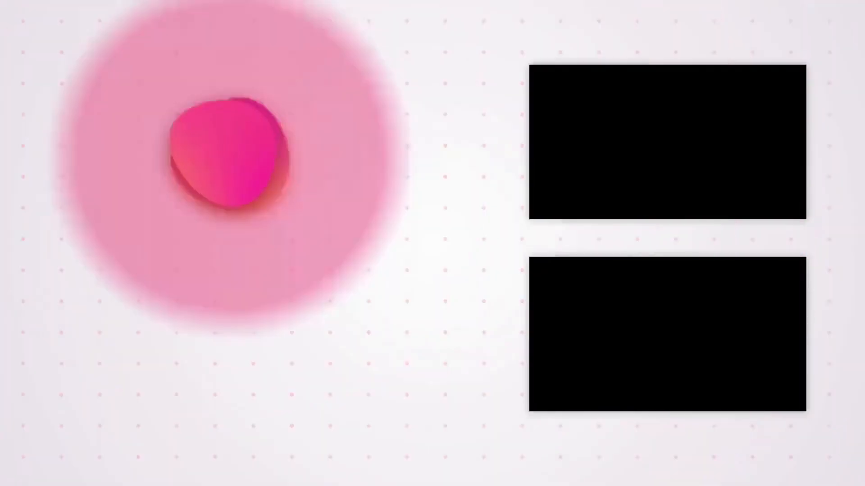